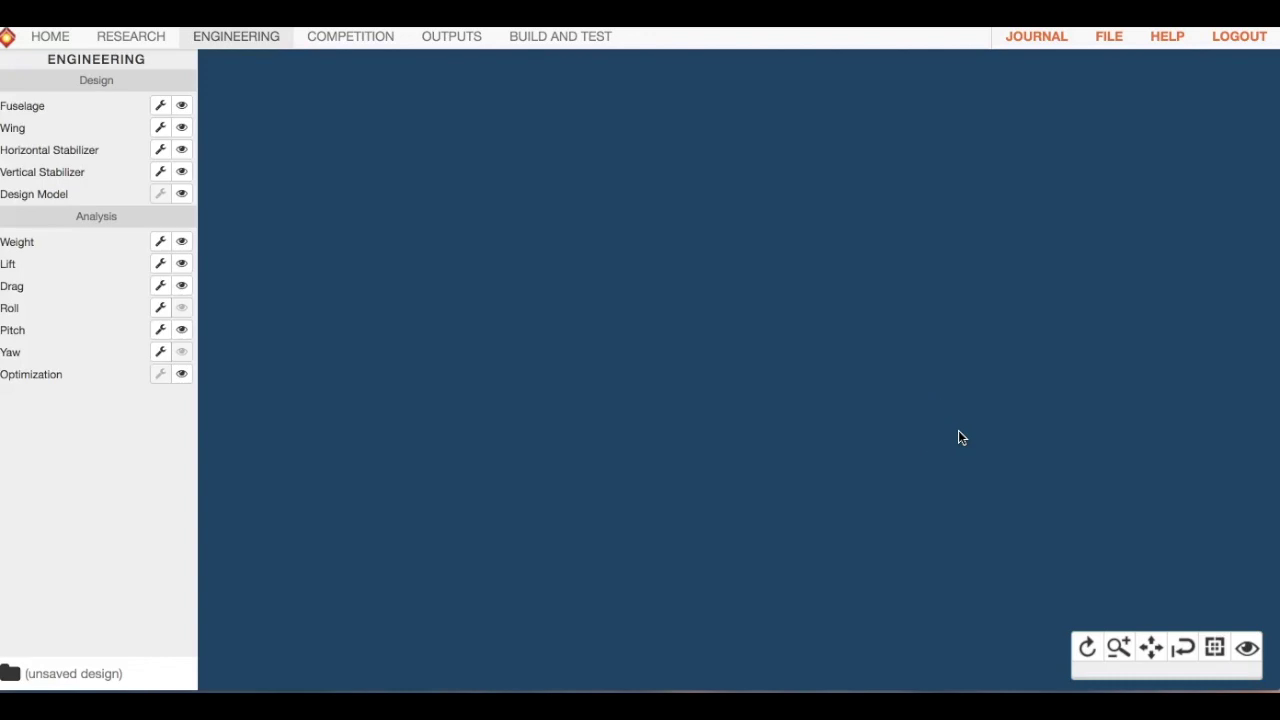
Step: Display the Optimization chart and read the Lift research page through to its Lift Efficiency section
left_click(182, 375)
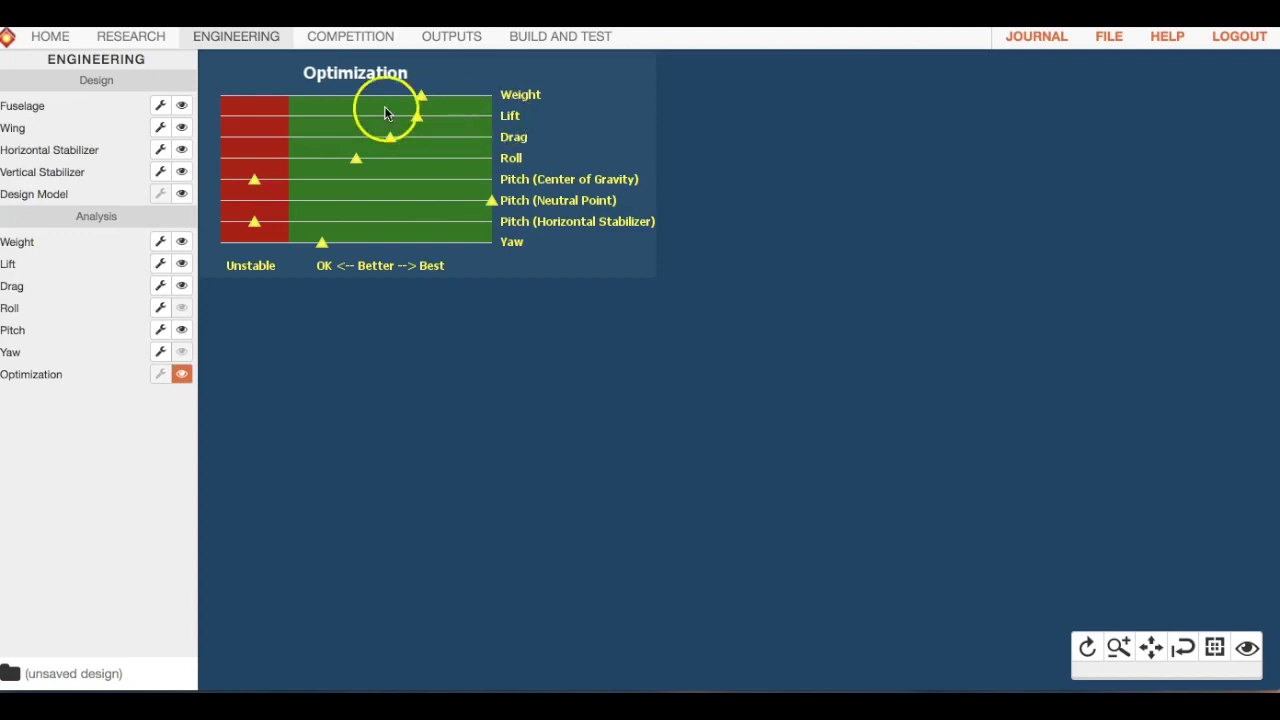
left_click(150, 45)
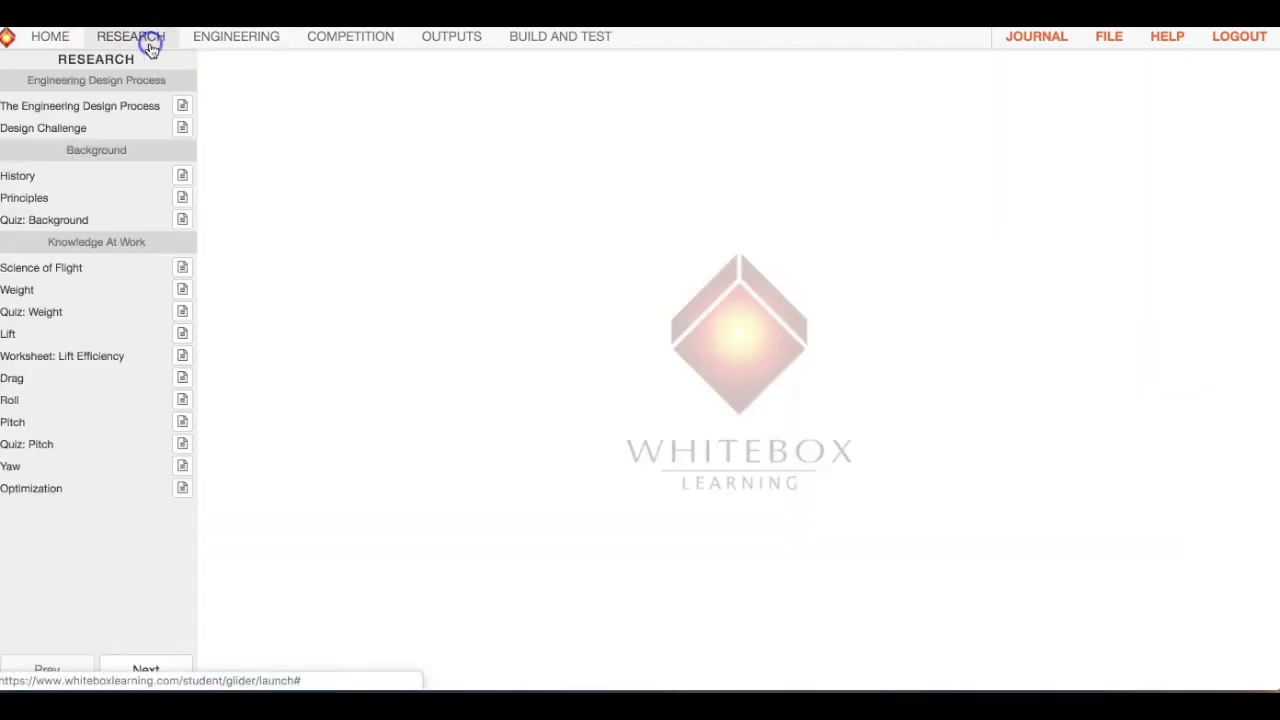
left_click(180, 334)
scroll(366, 293, "down", 10)
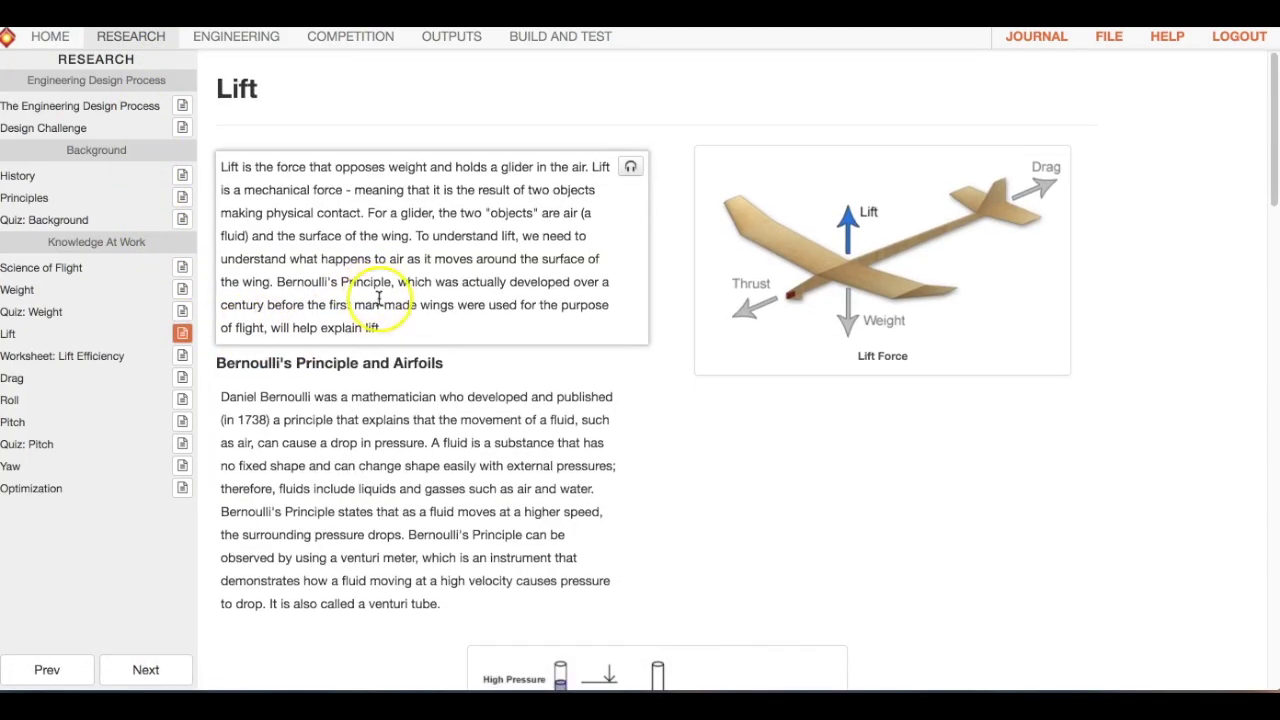
scroll(397, 316, "down", 15)
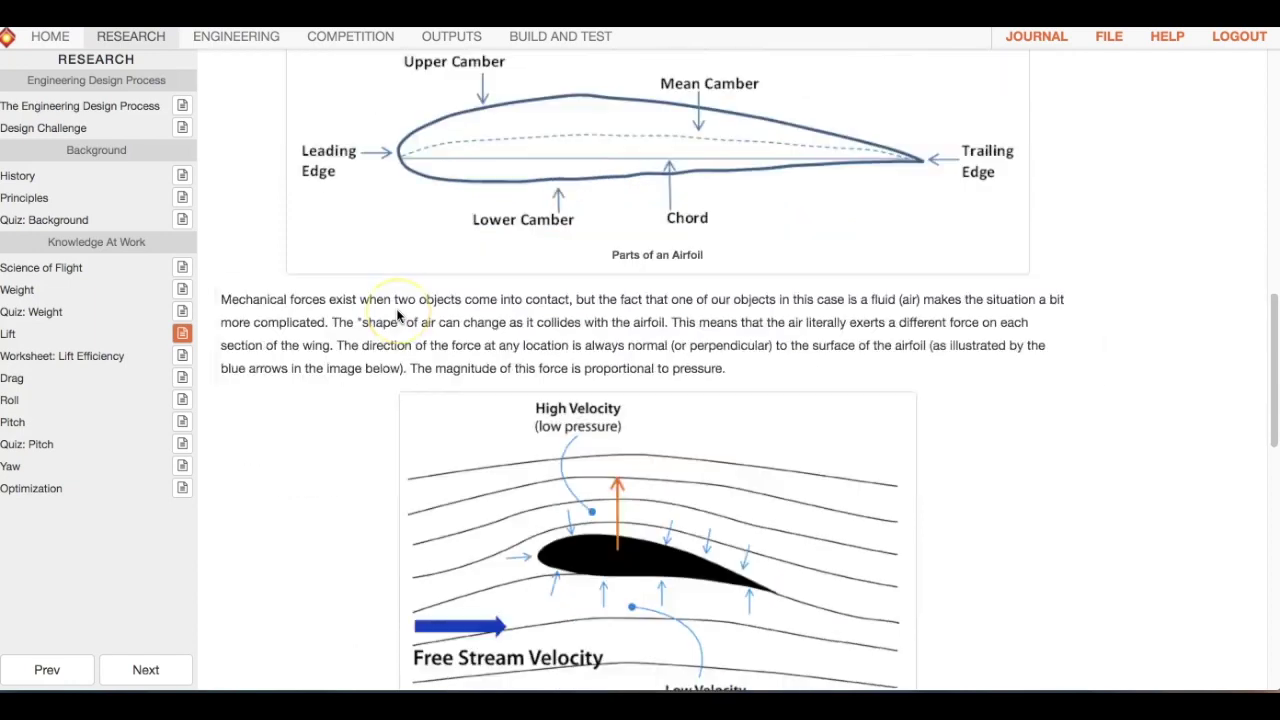
scroll(401, 307, "down", 3)
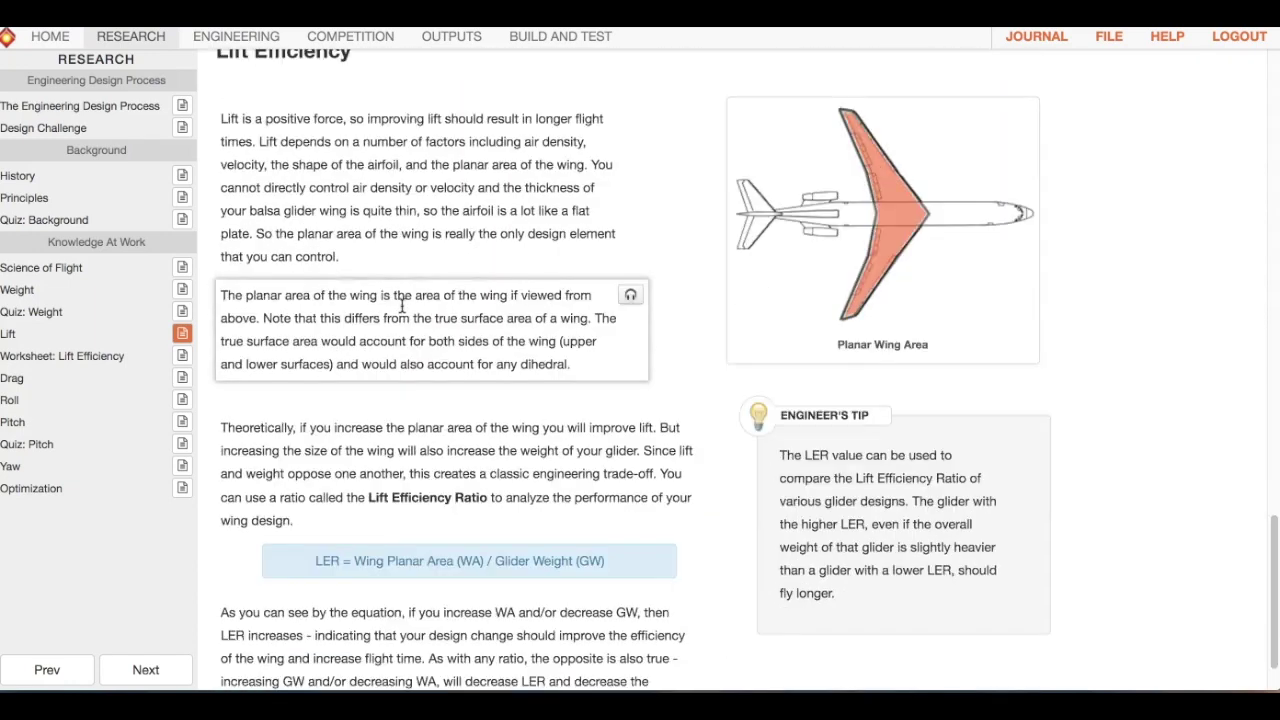
scroll(400, 314, "down", 2)
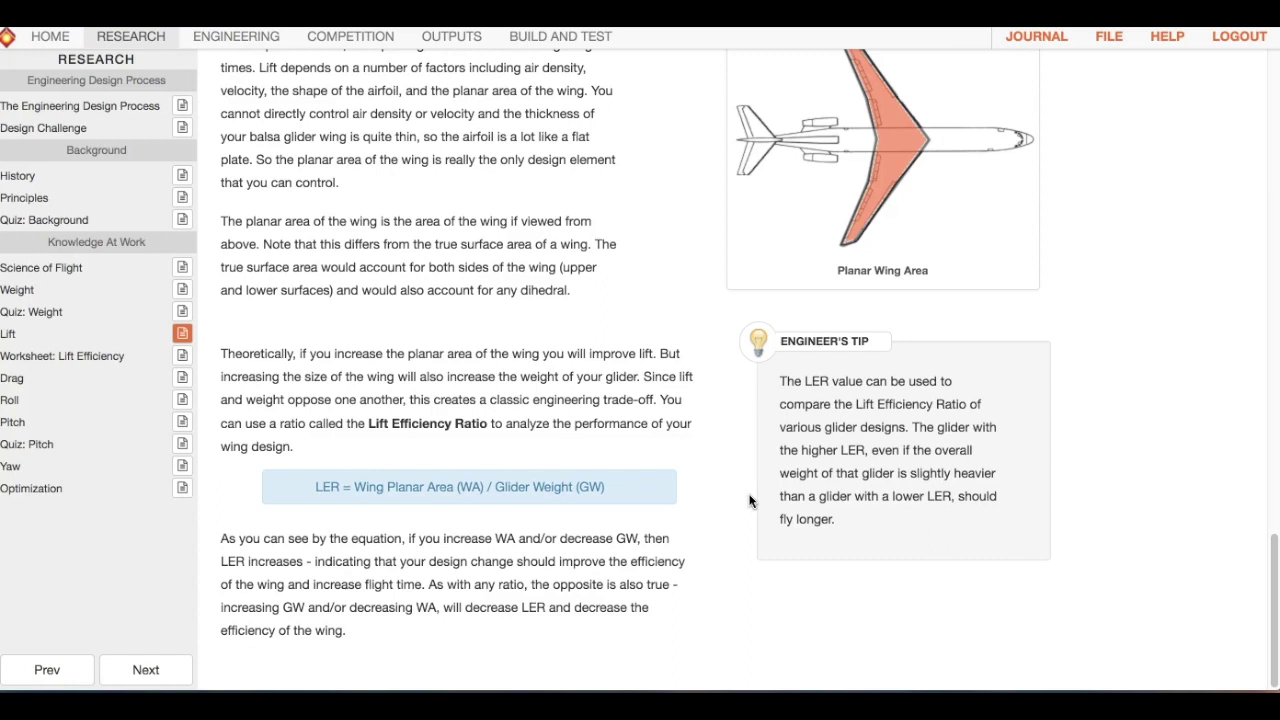
Step: Return to the Engineering section and examine the Lift rating in the Optimization chart
left_click(215, 38)
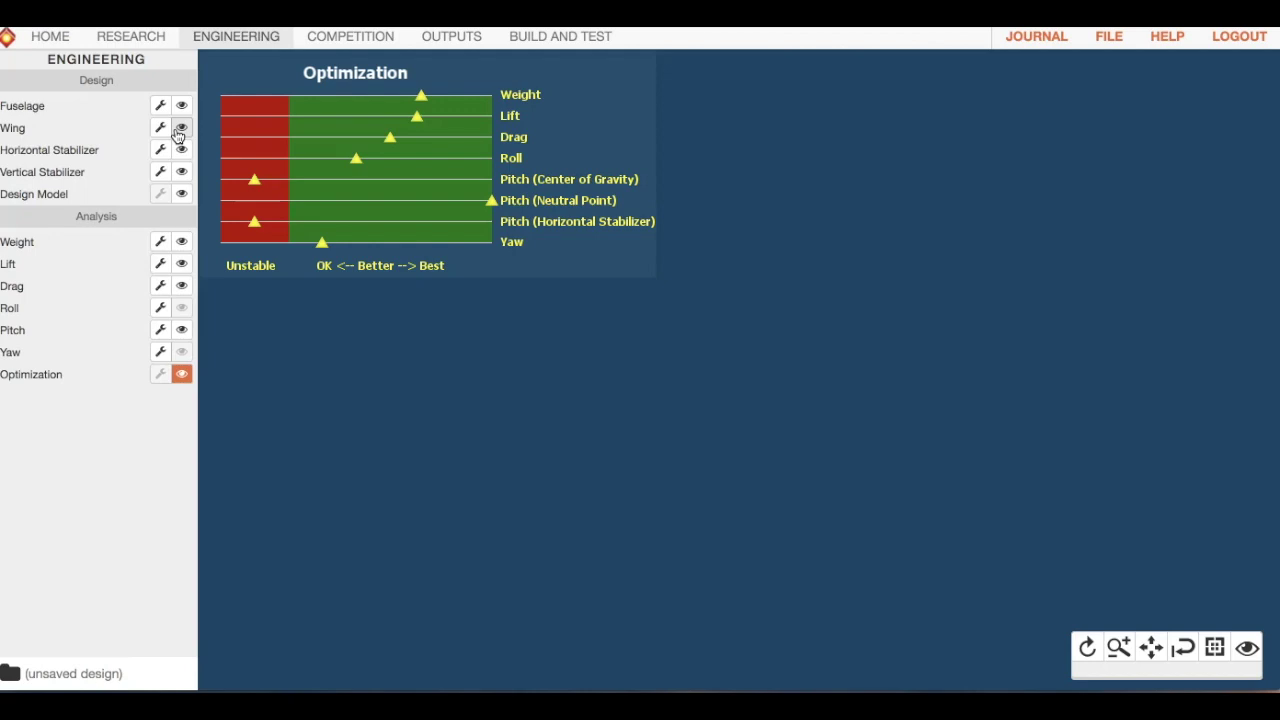
left_click(345, 118)
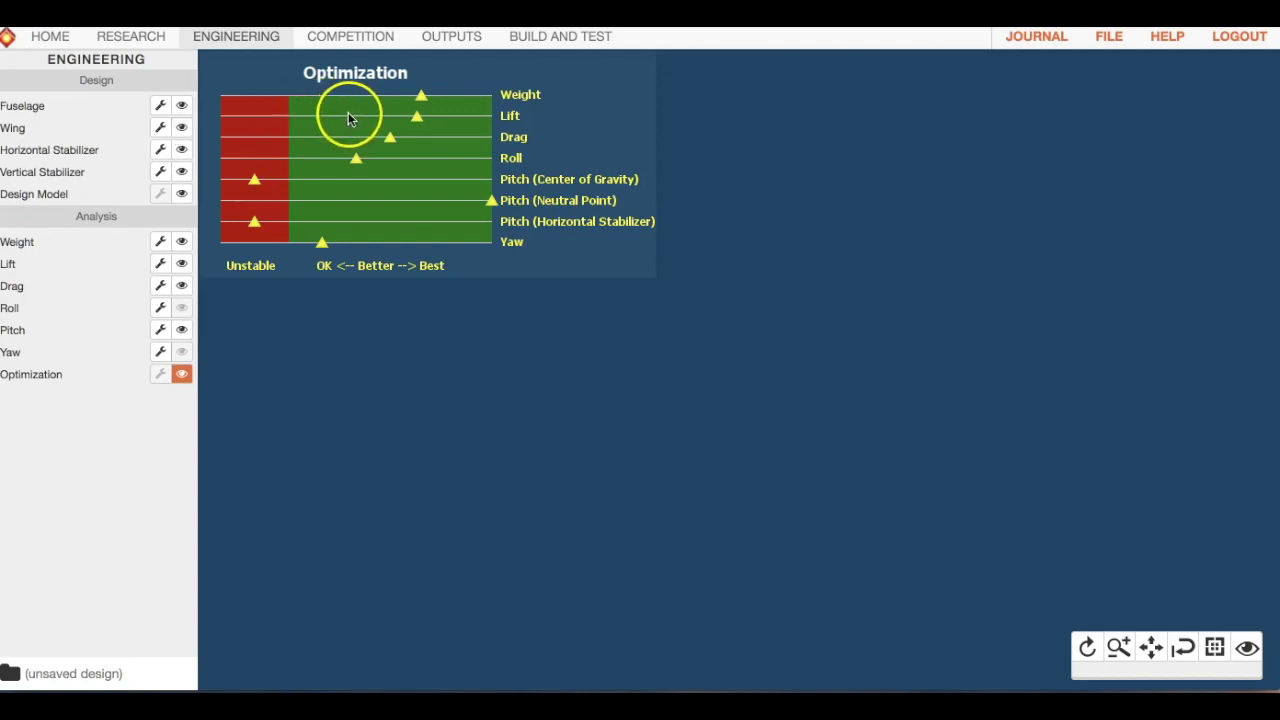
left_click_drag(348, 118, 376, 118)
mouse_move(285, 127)
left_mouse_down()
mouse_move(210, 150)
mouse_move(178, 117)
mouse_move(161, 131)
mouse_move(424, 122)
left_mouse_up()
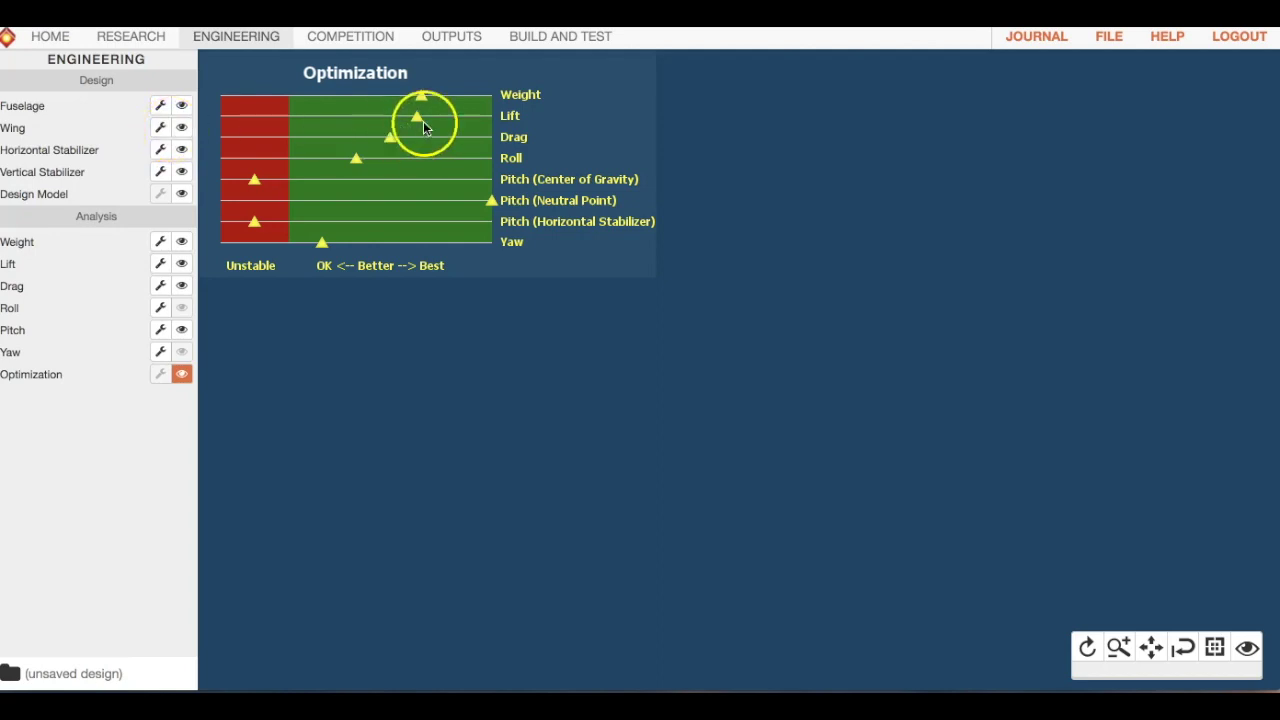
Step: Show the wing and edit its outline, extending the centre of the trailing edge to about 64 mm
left_click(180, 127)
left_click(161, 129)
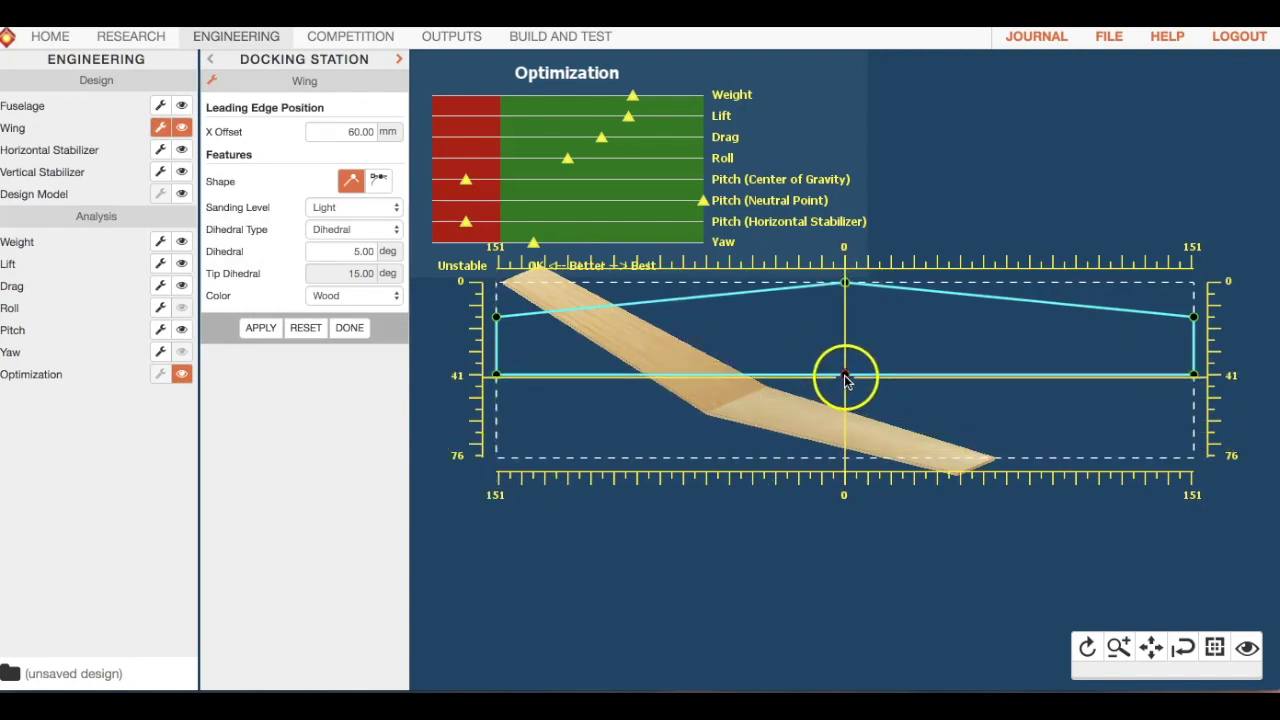
left_click_drag(845, 378, 845, 429)
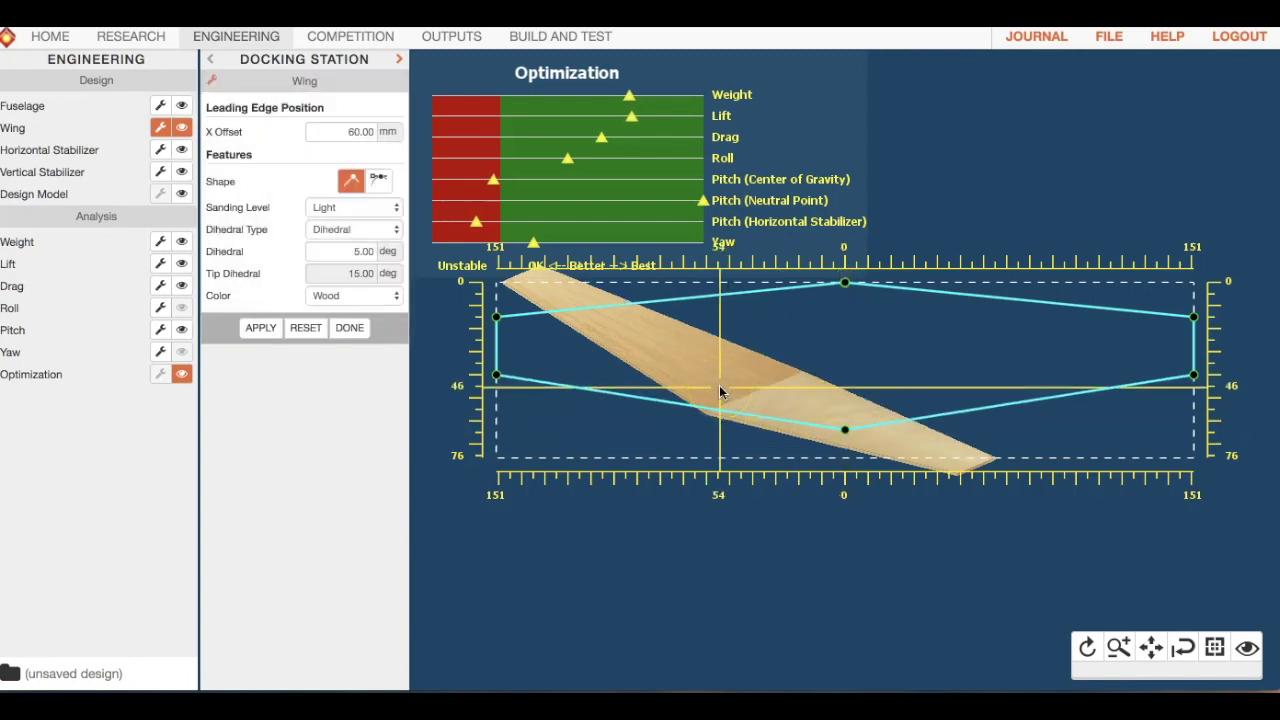
left_click(625, 96)
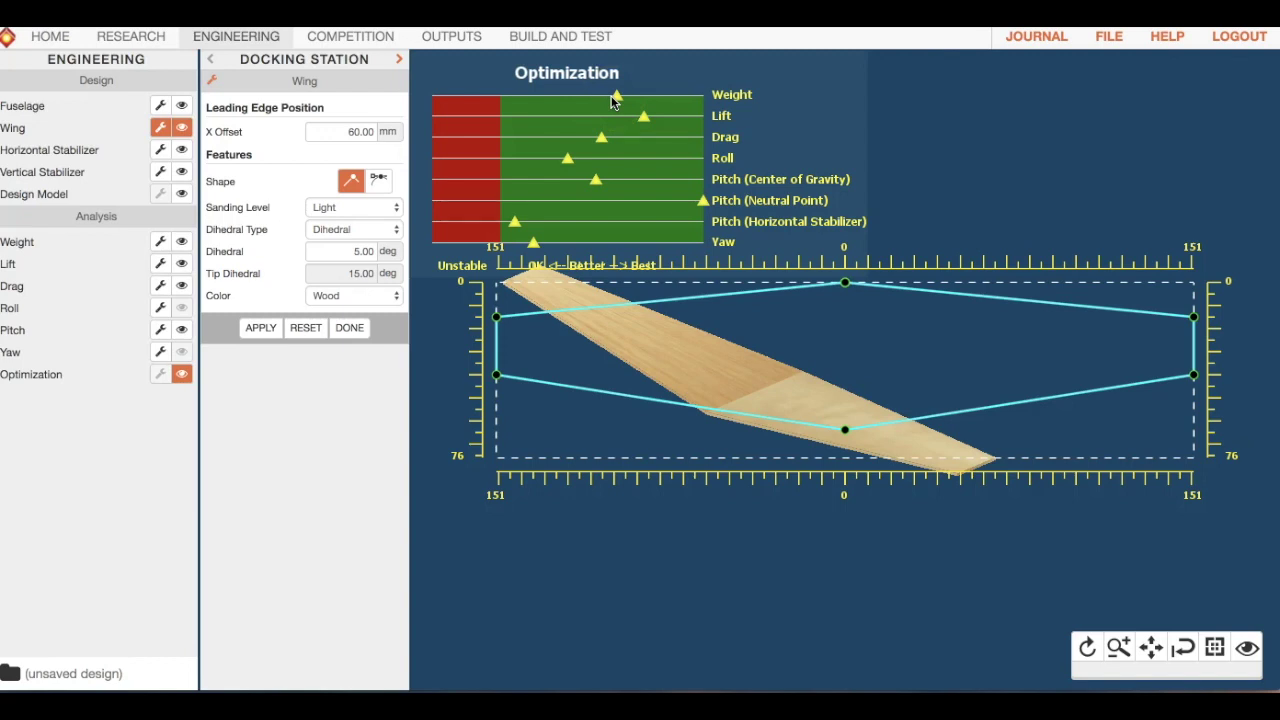
Step: Set the wing's sanding level to Heavy, pull its tips in to about 149 mm, and finish editing
left_click(352, 207)
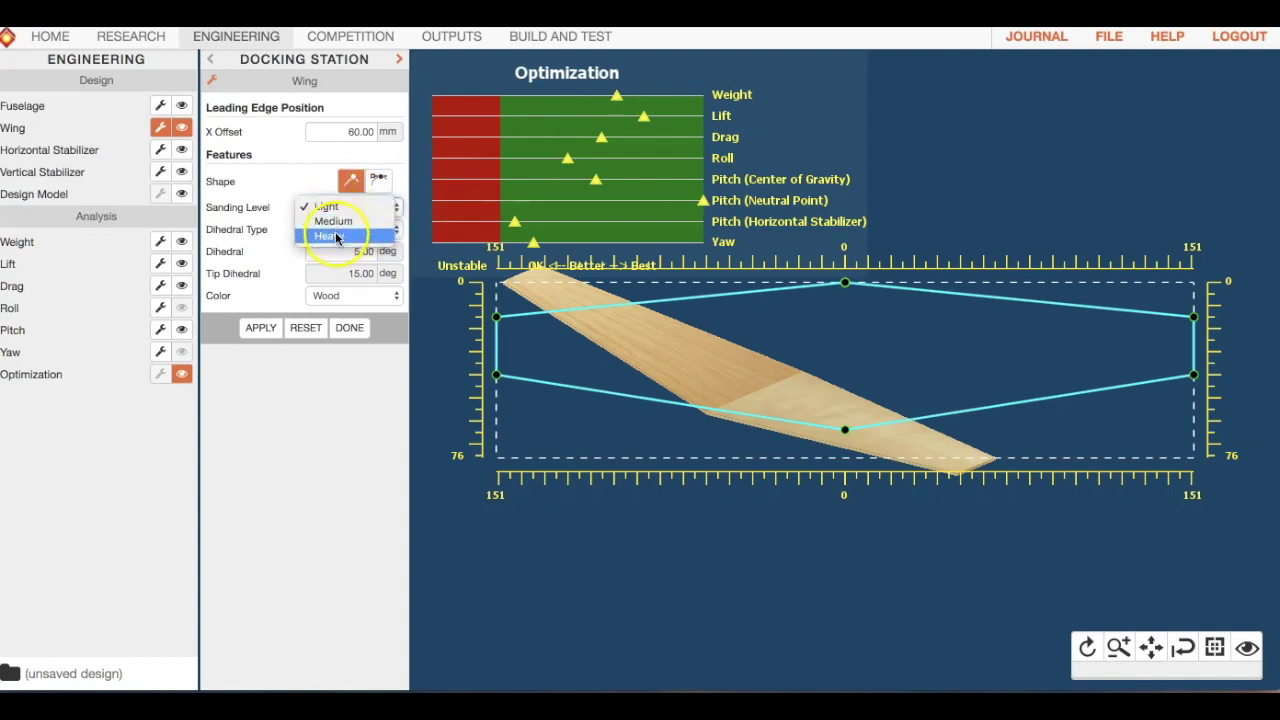
left_click(338, 235)
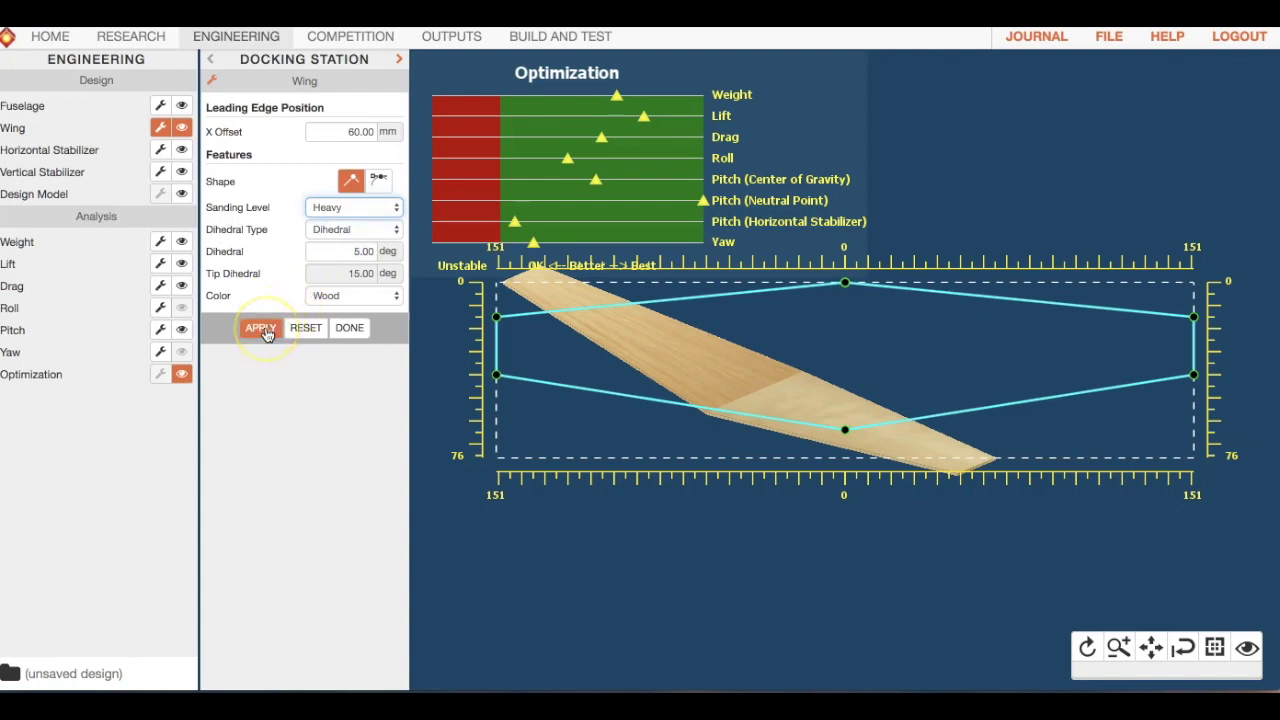
left_click(262, 329)
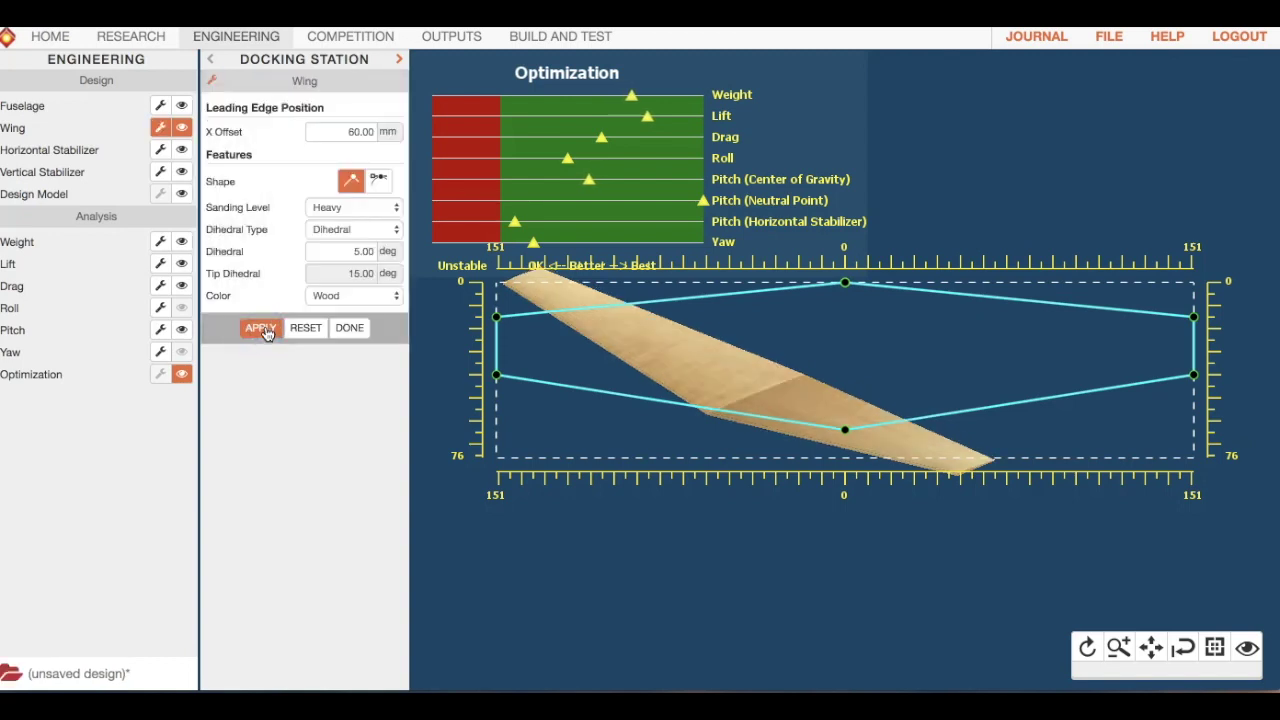
left_click(280, 329)
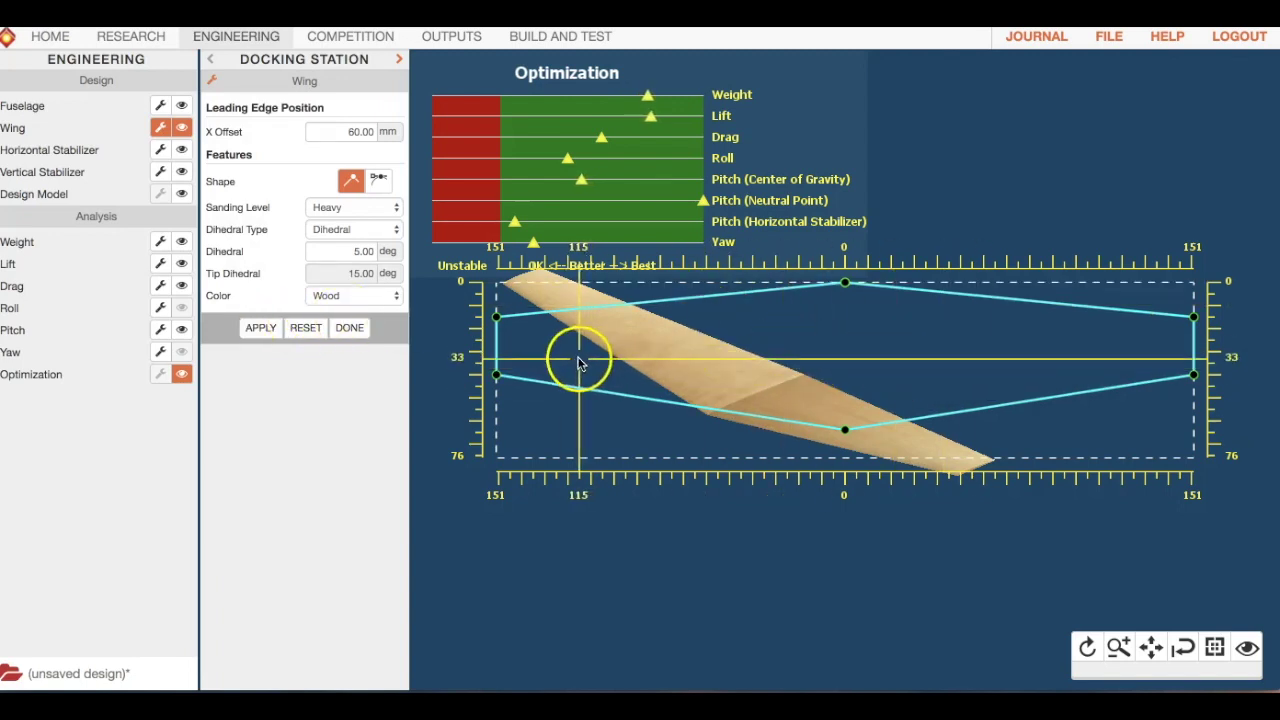
left_click_drag(496, 375, 501, 377)
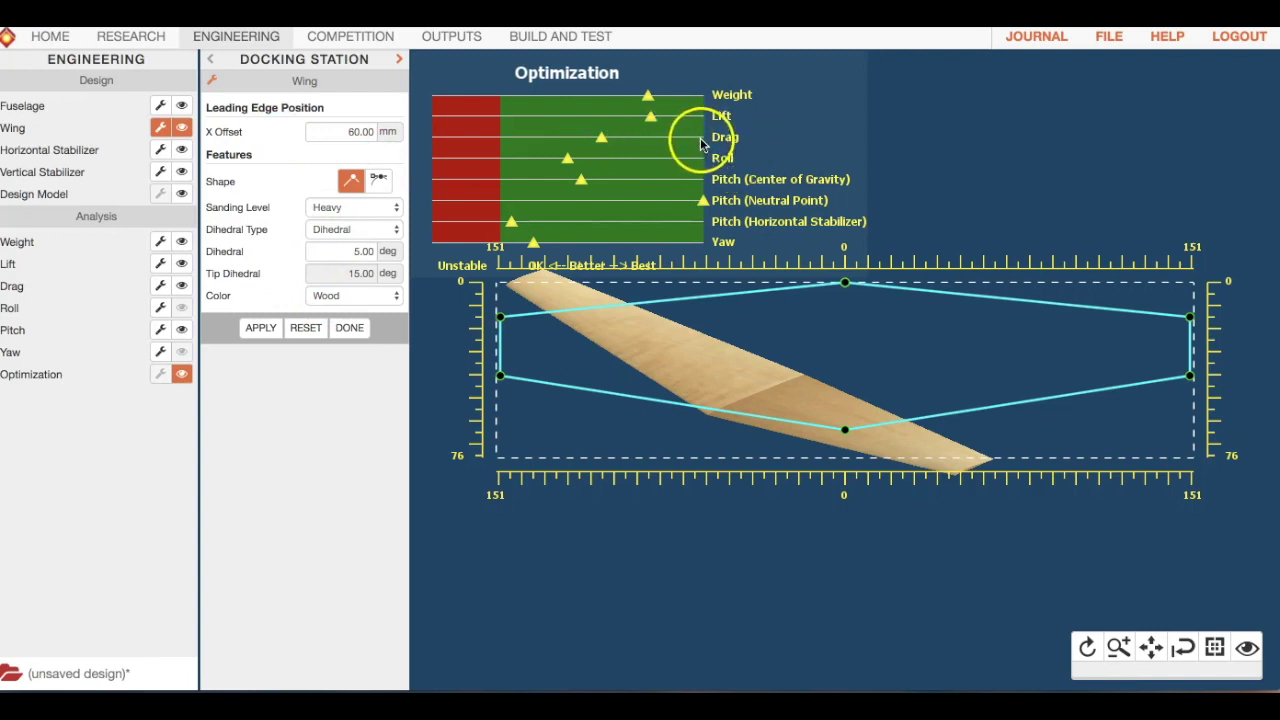
left_click(350, 328)
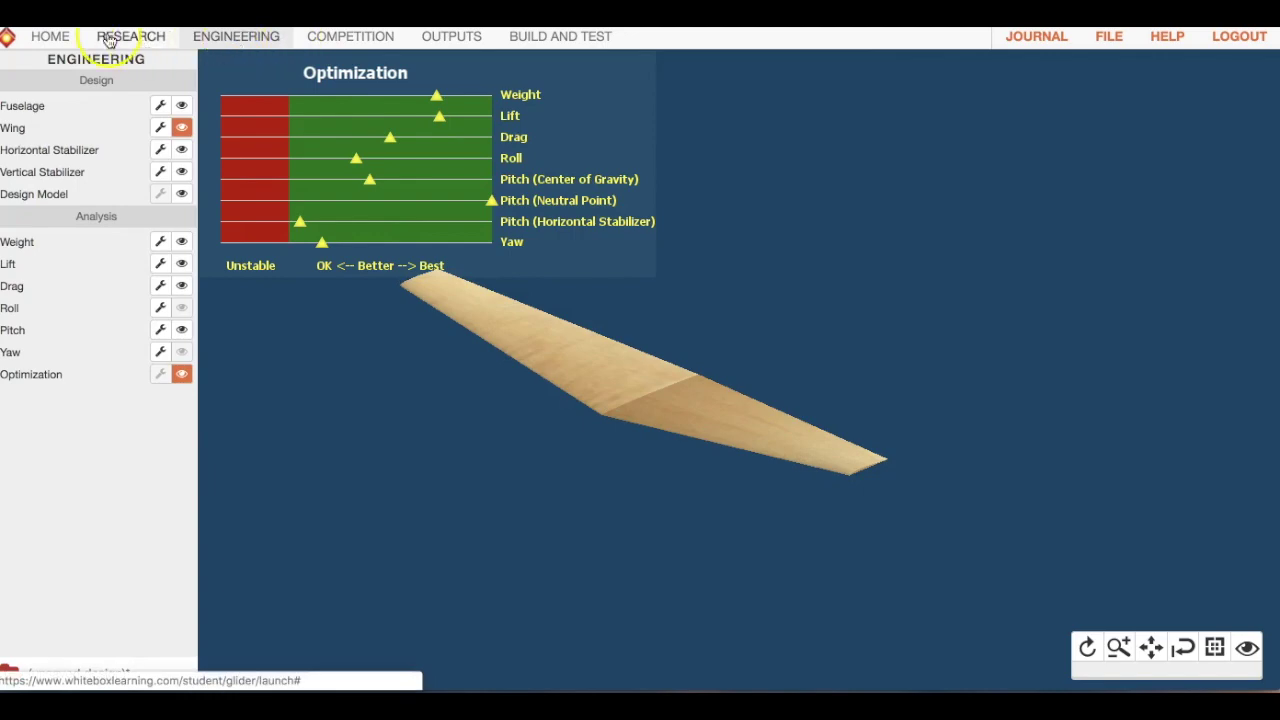
Step: Read the Drag research page, including Form Drag, Induced Drag and the engineer's tips on sanding and wing tips
left_click(145, 46)
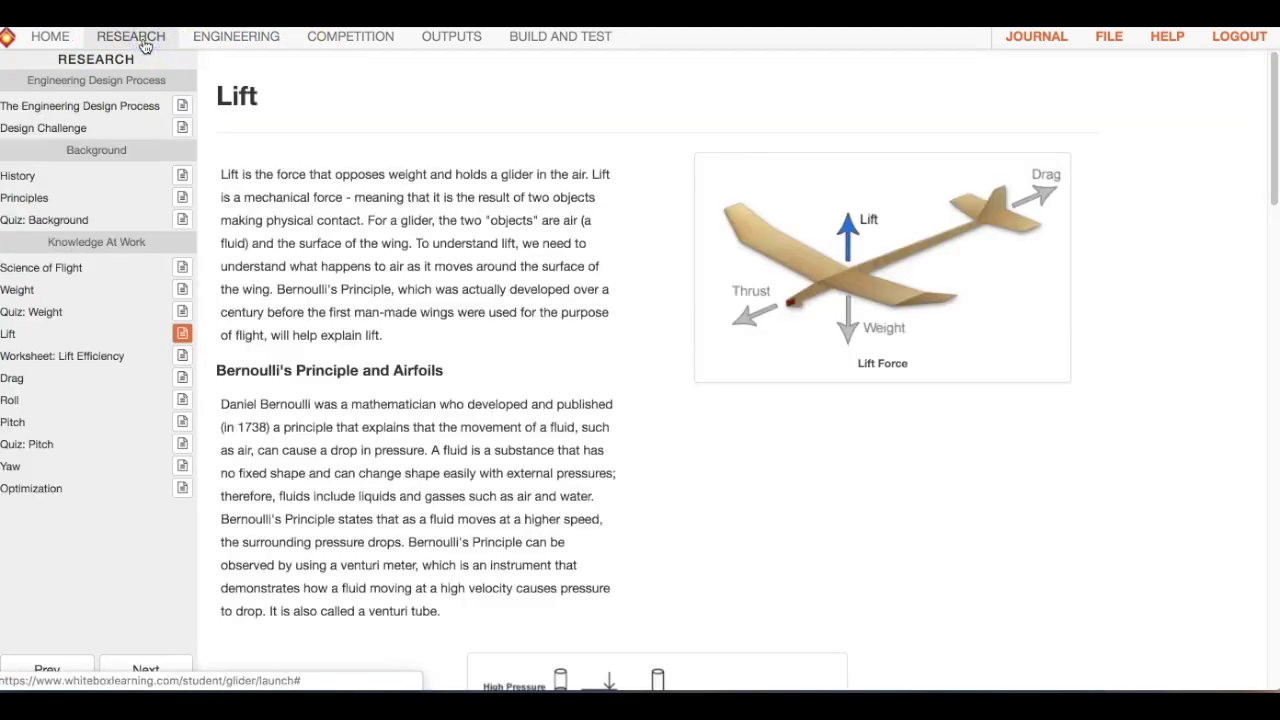
left_click(182, 377)
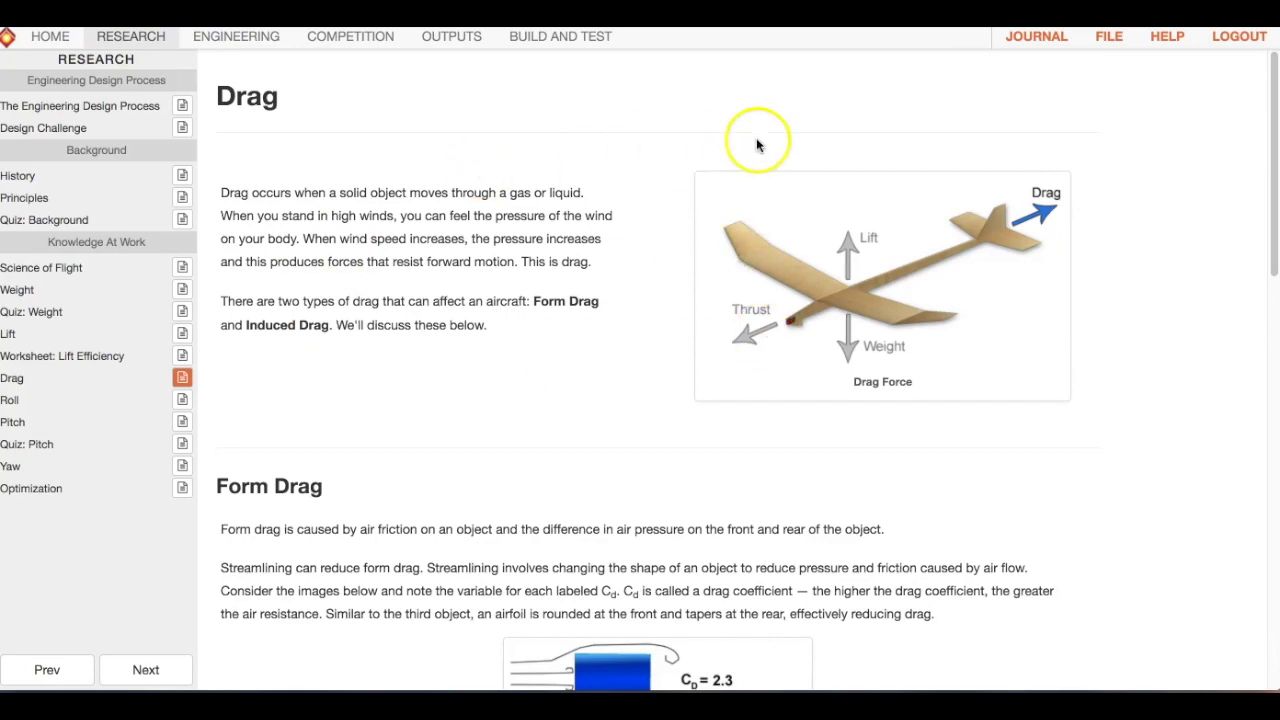
scroll(729, 190, "down", 2)
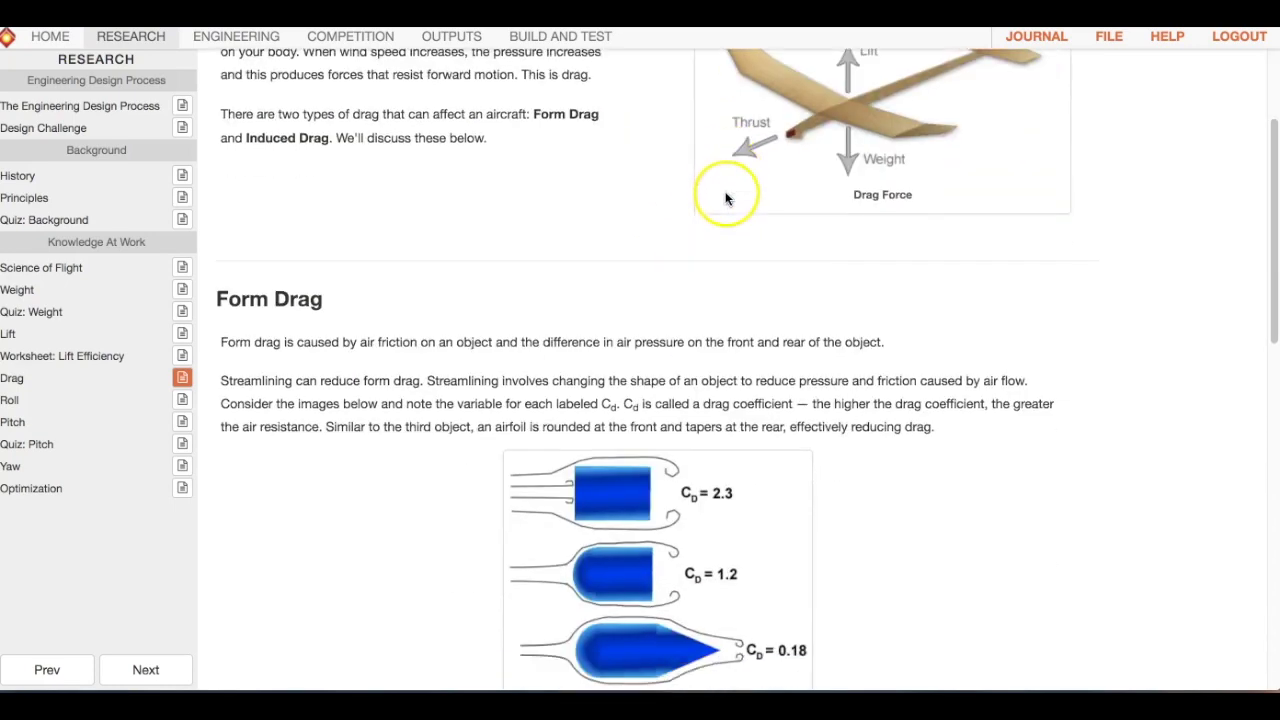
scroll(990, 220, "down", 7)
scroll(1094, 163, "up", 2)
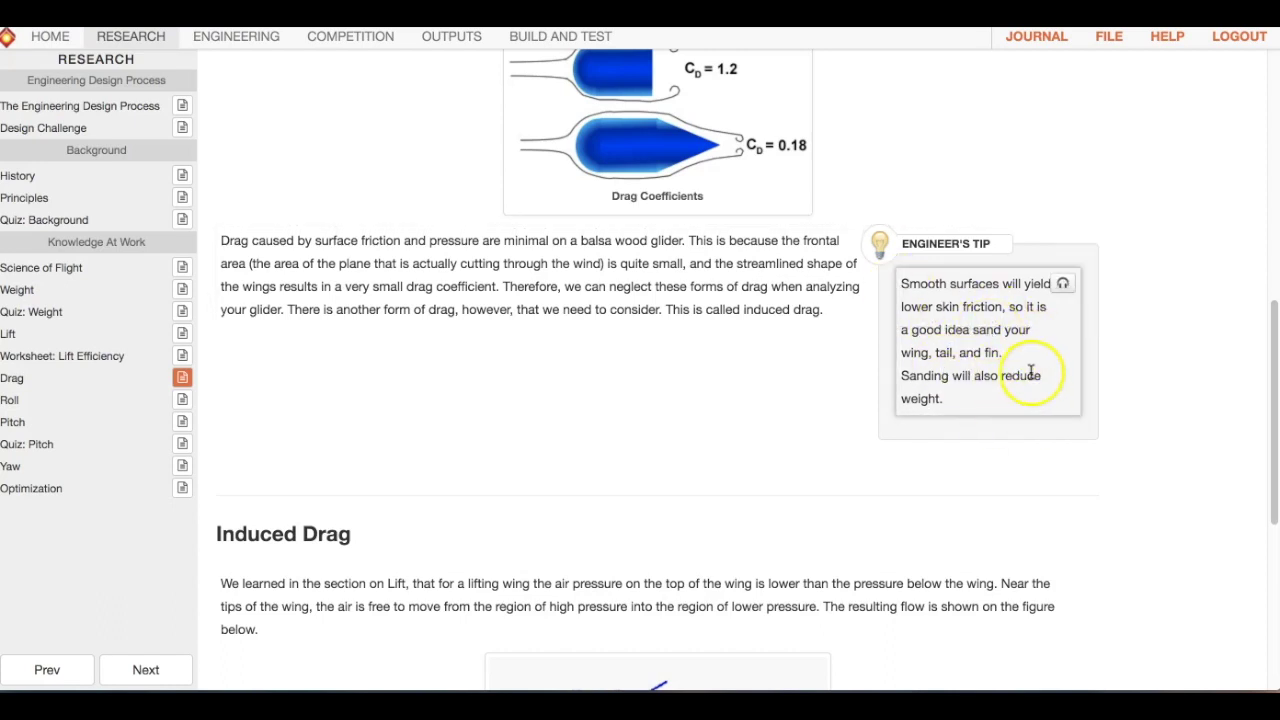
scroll(1097, 346, "down", 5)
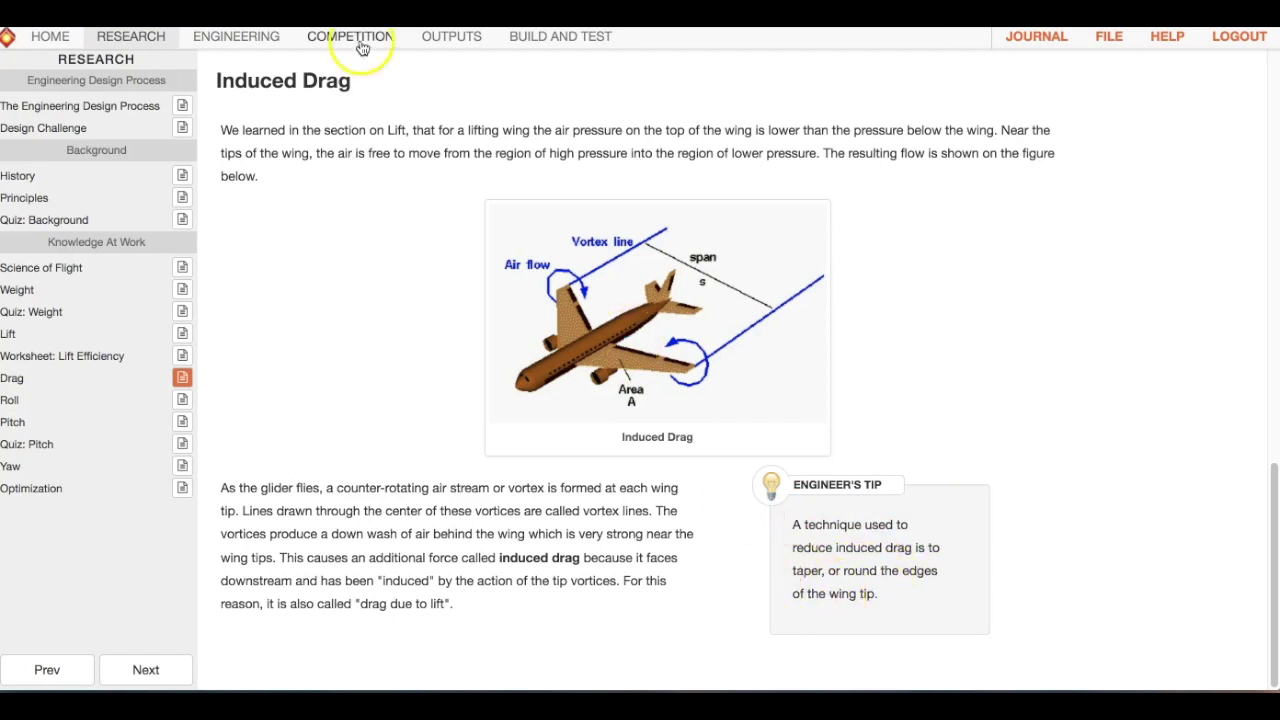
Step: Give the wing a curved outline with its trailing-edge centre at about 71 mm and its tips pulled in to about 148 mm
left_click(228, 45)
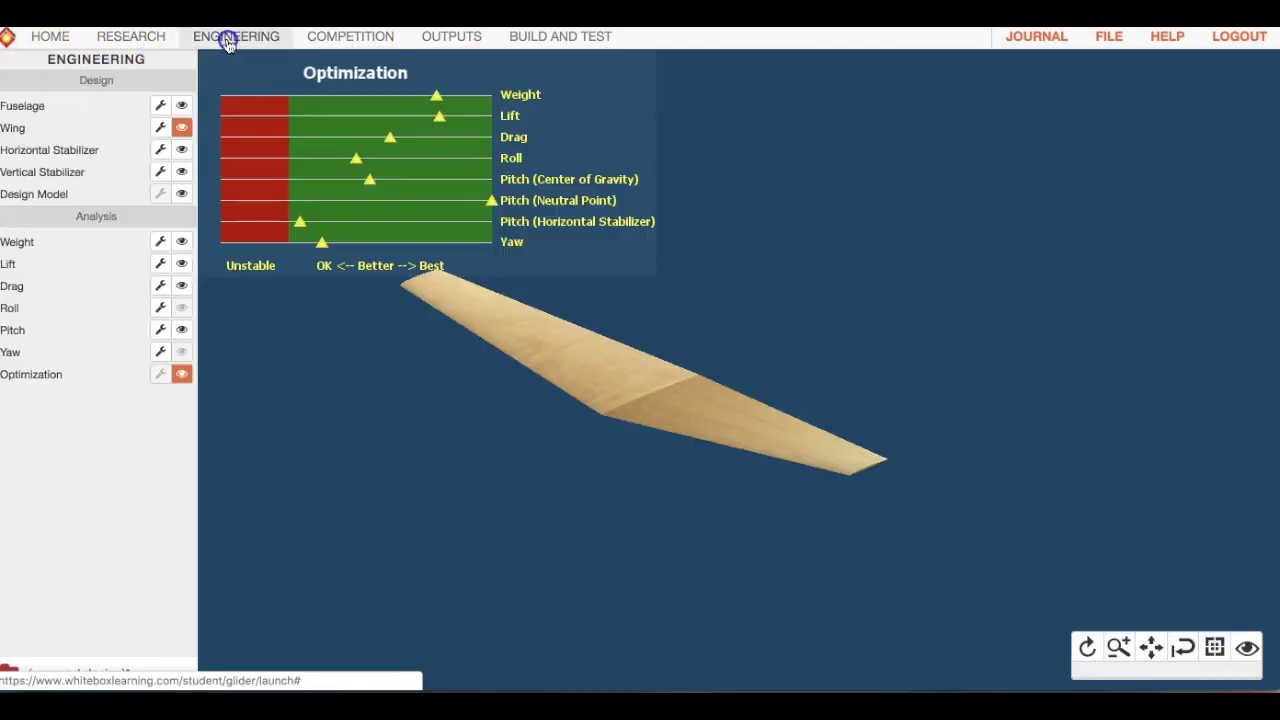
left_click(165, 128)
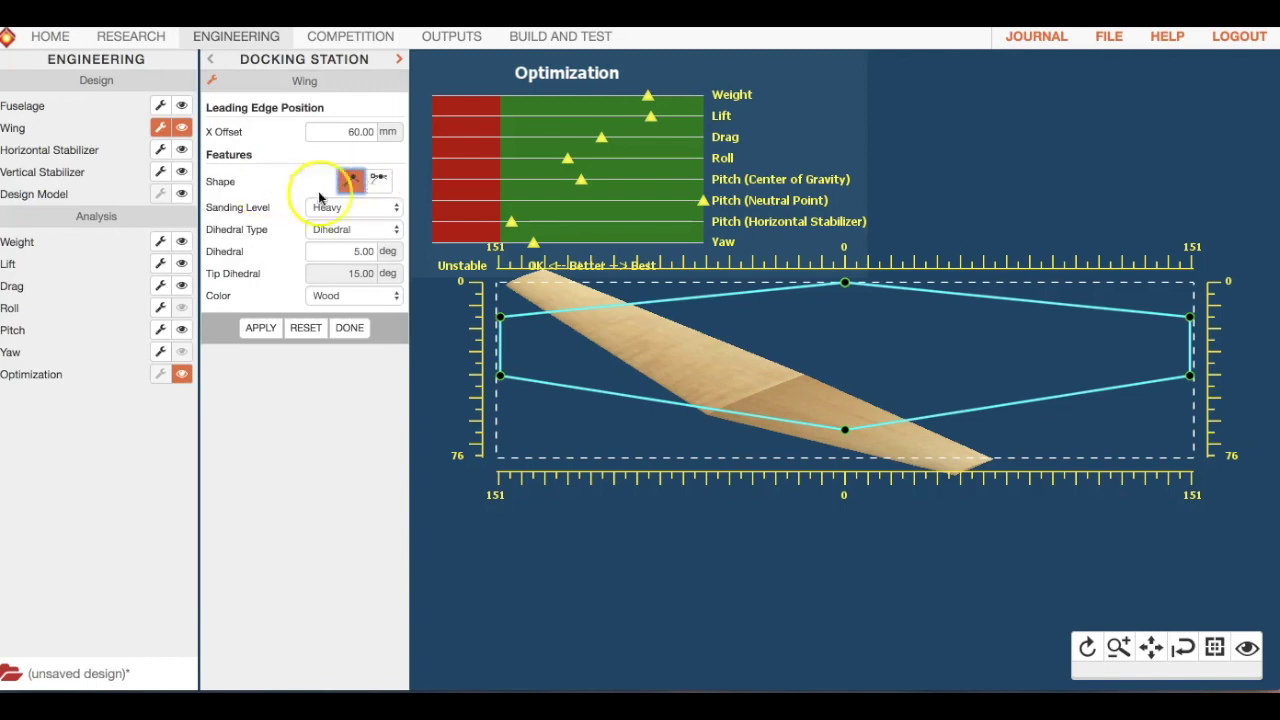
left_click(378, 181)
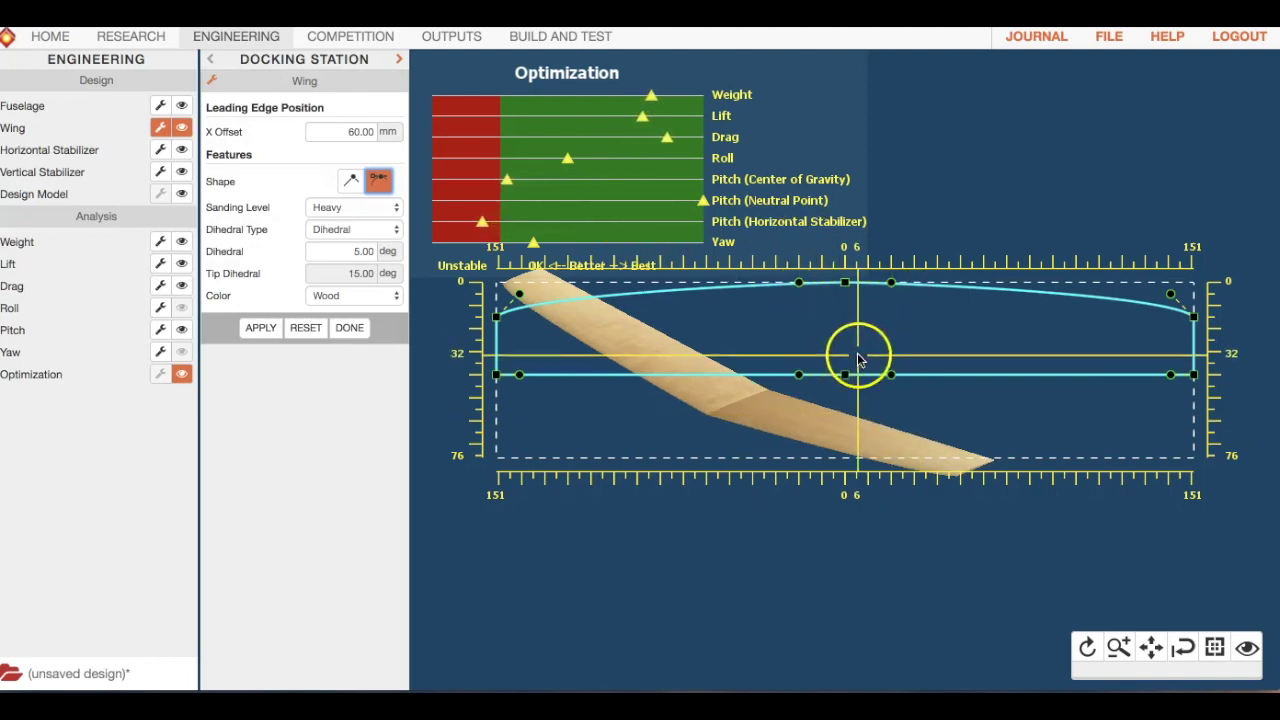
left_click_drag(846, 374, 846, 446)
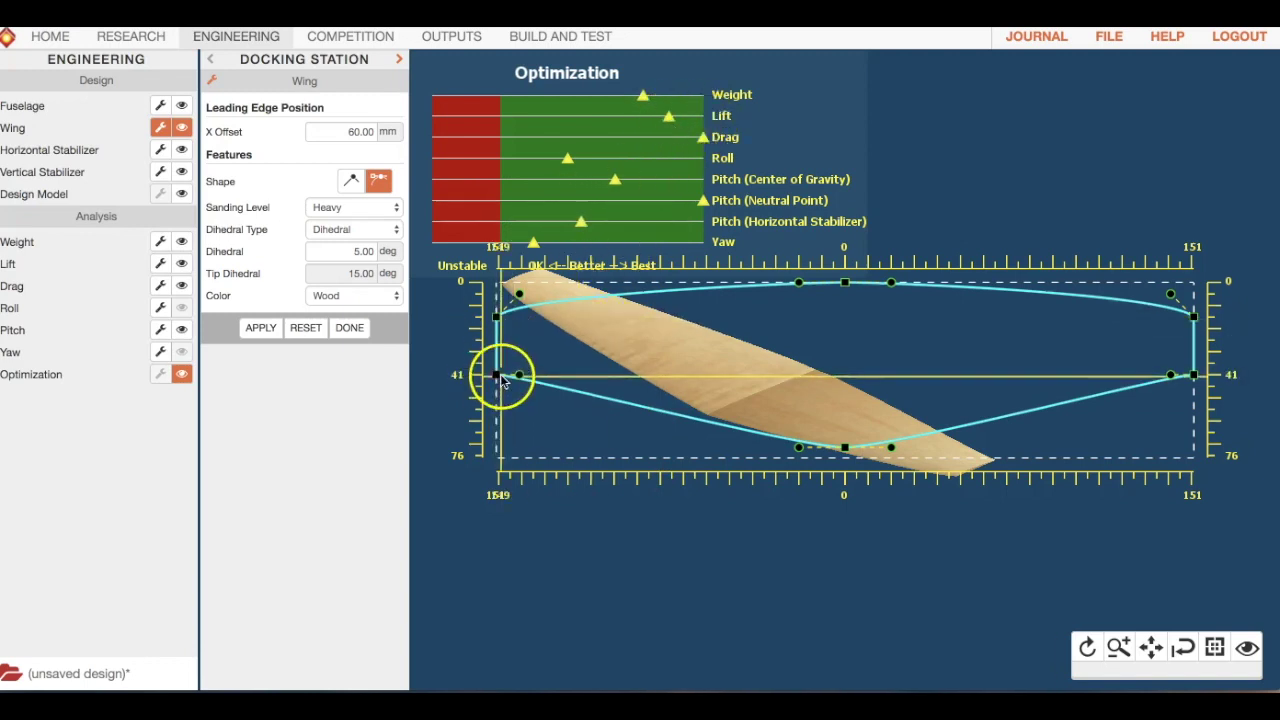
left_click_drag(498, 375, 567, 394)
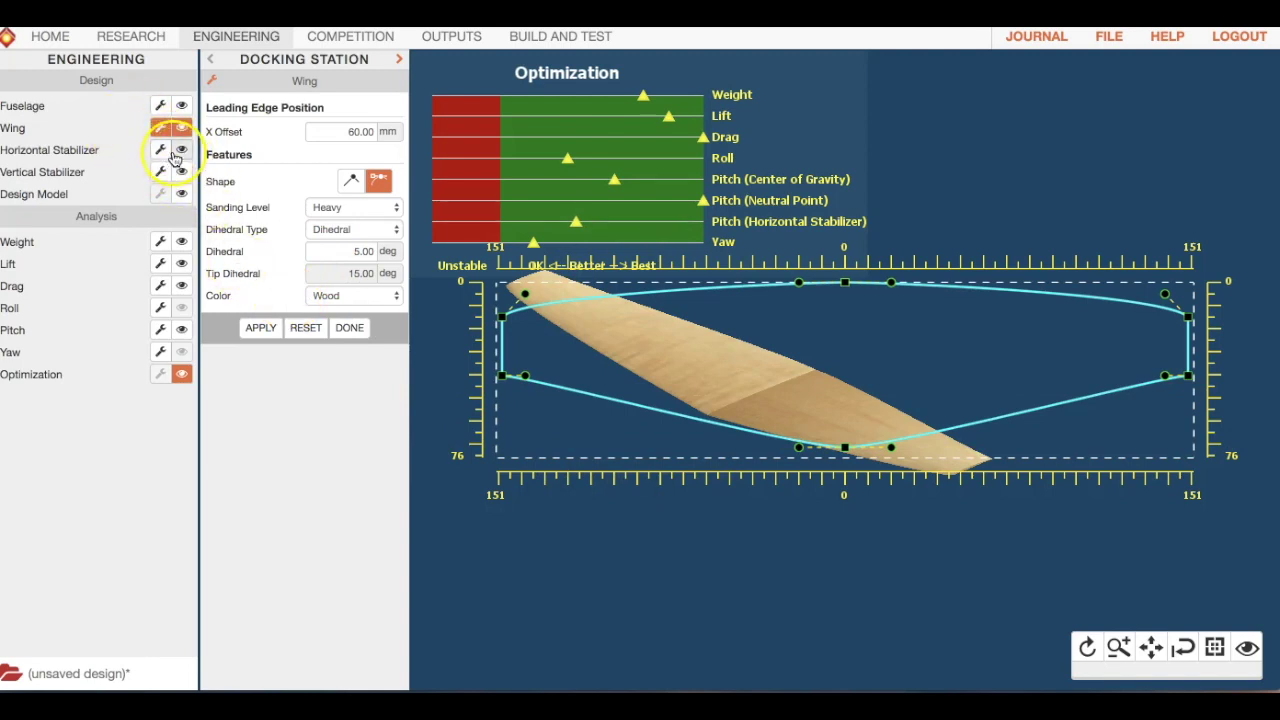
Step: Show the horizontal stabilizer and set its sanding level to Heavy
left_click(175, 152)
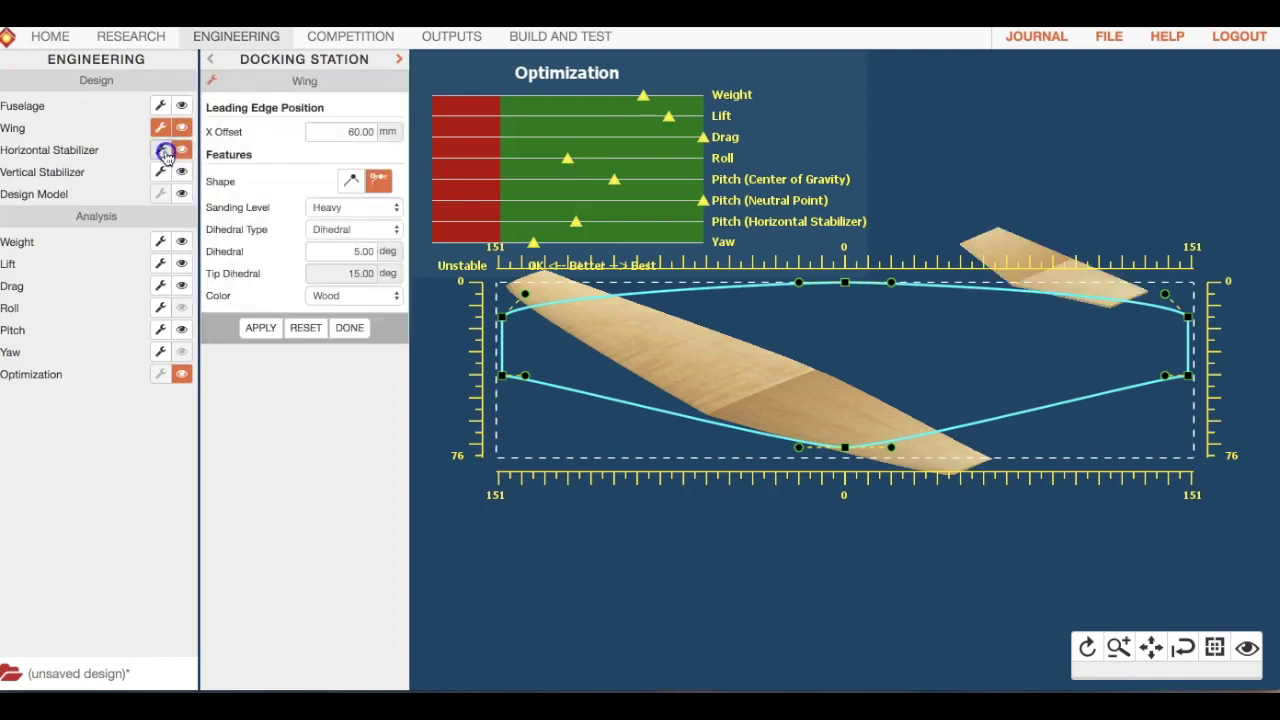
left_click(164, 151)
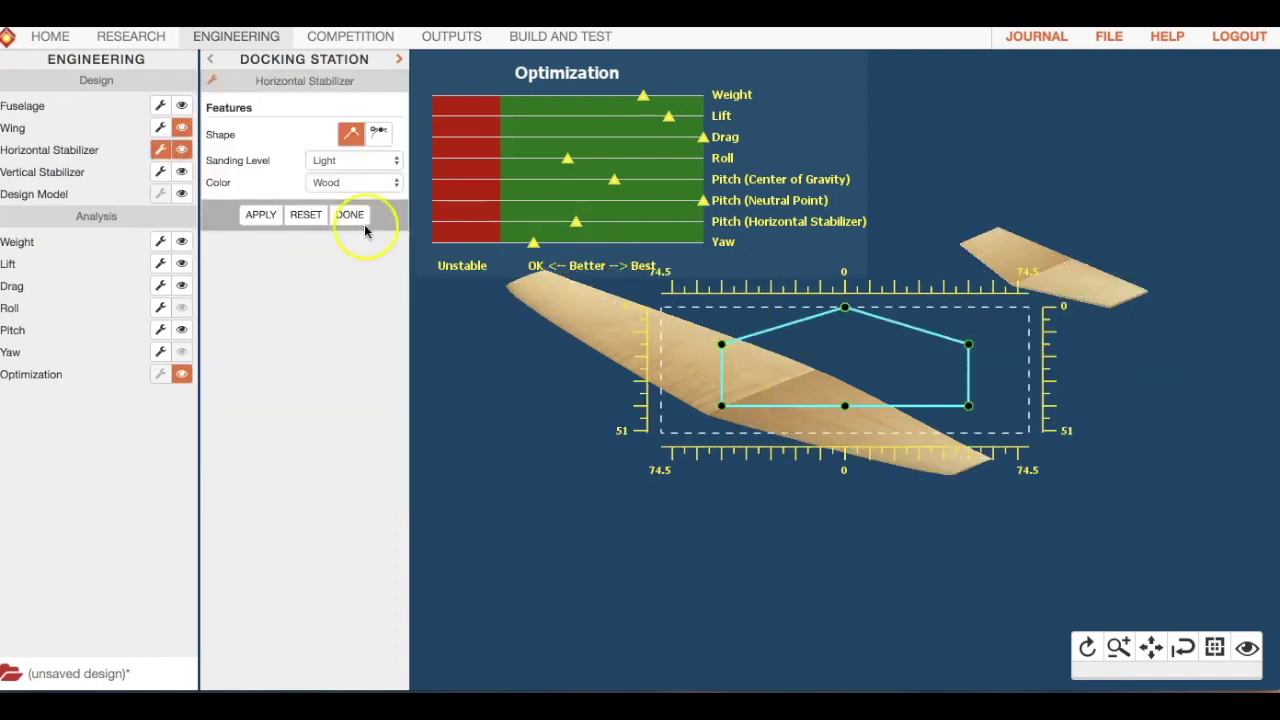
left_click(357, 161)
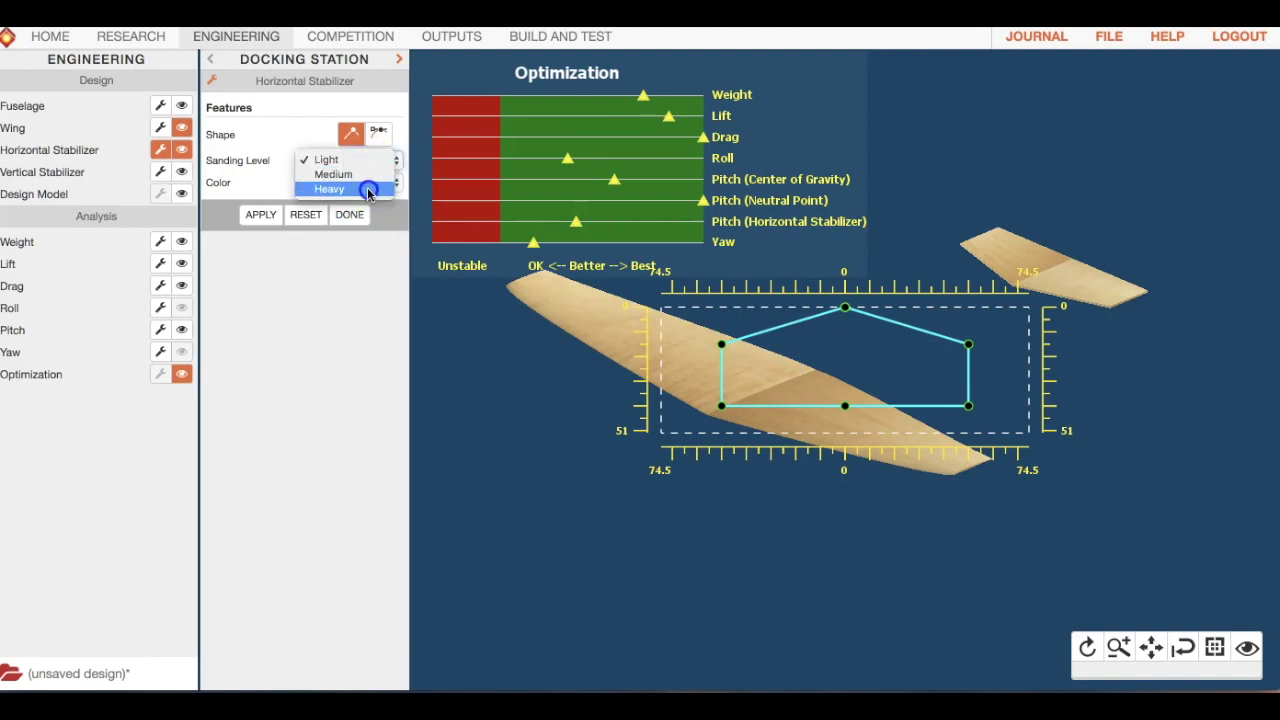
left_click(366, 189)
left_click(259, 214)
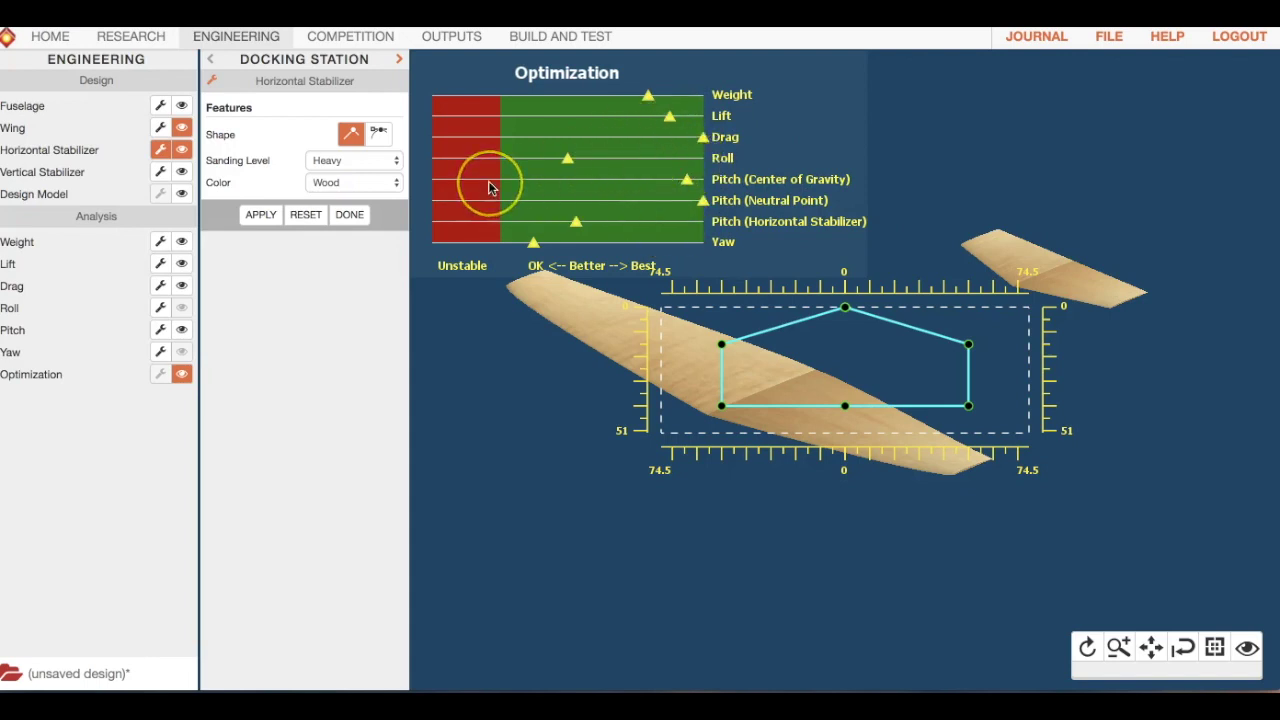
Step: Read the Roll research page on dihedral and roll stability, down to the dihedral angle experiment
left_click(150, 36)
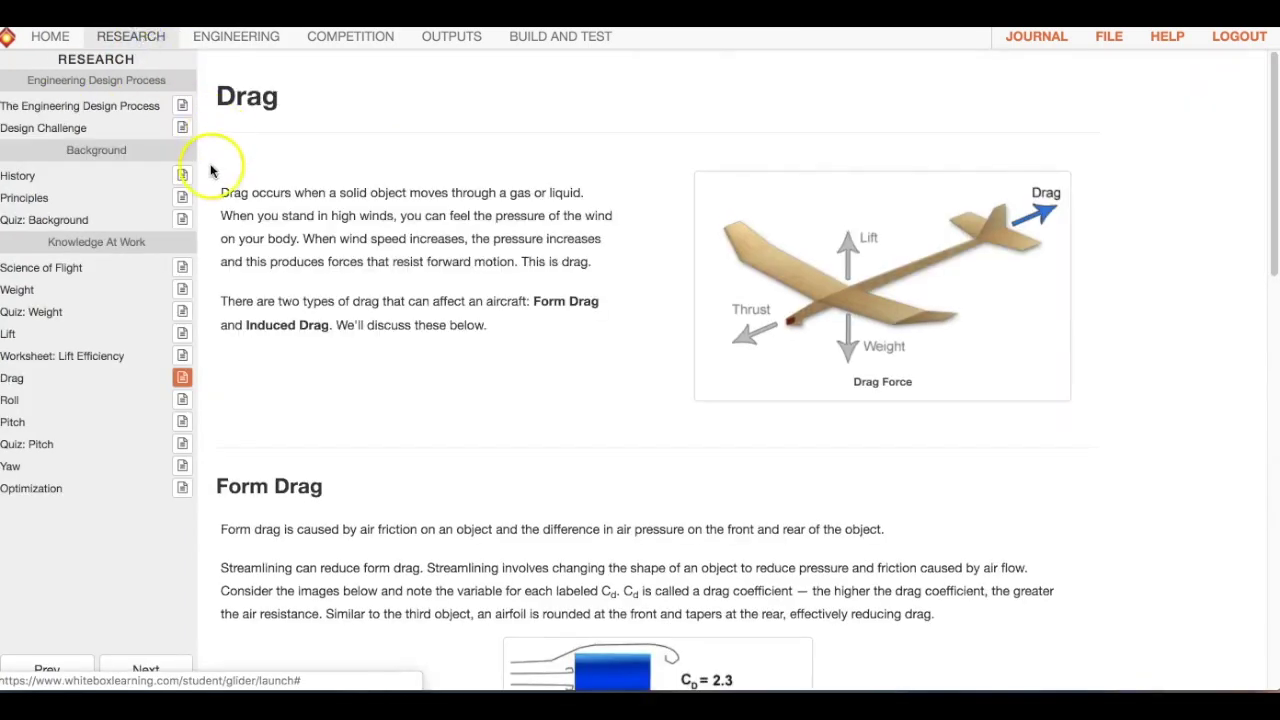
left_click(184, 400)
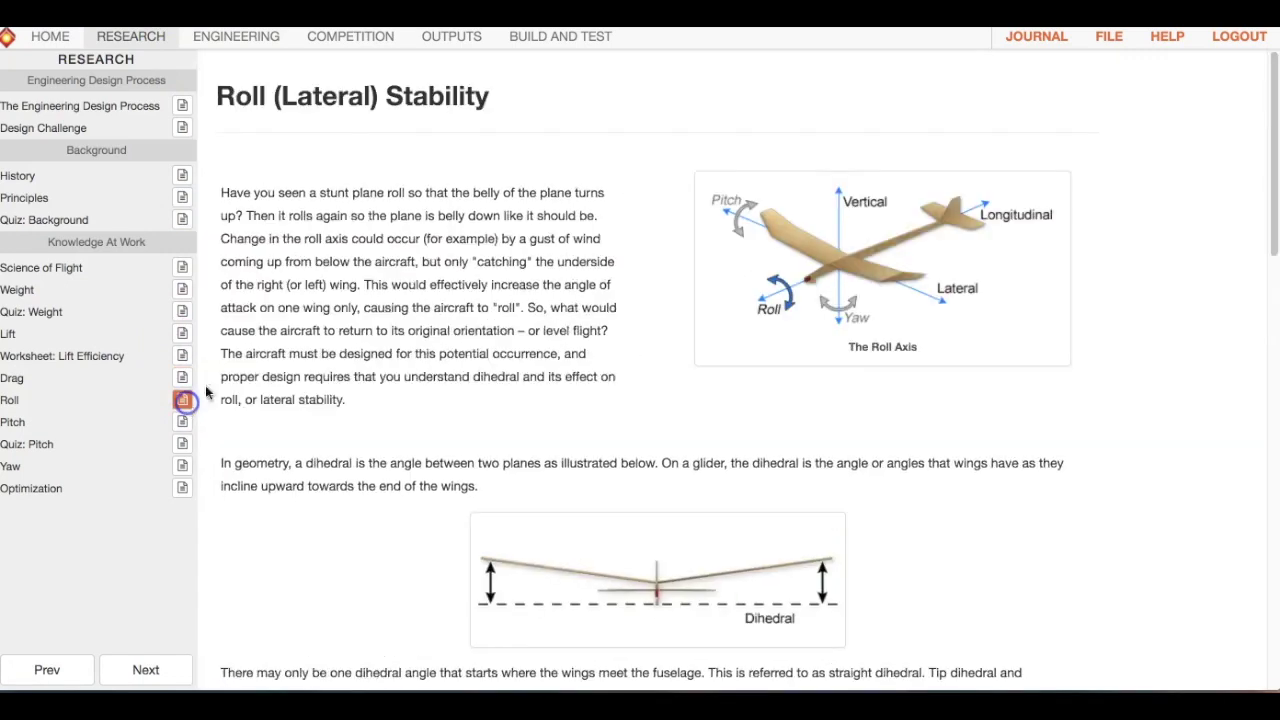
scroll(657, 280, "down", 4)
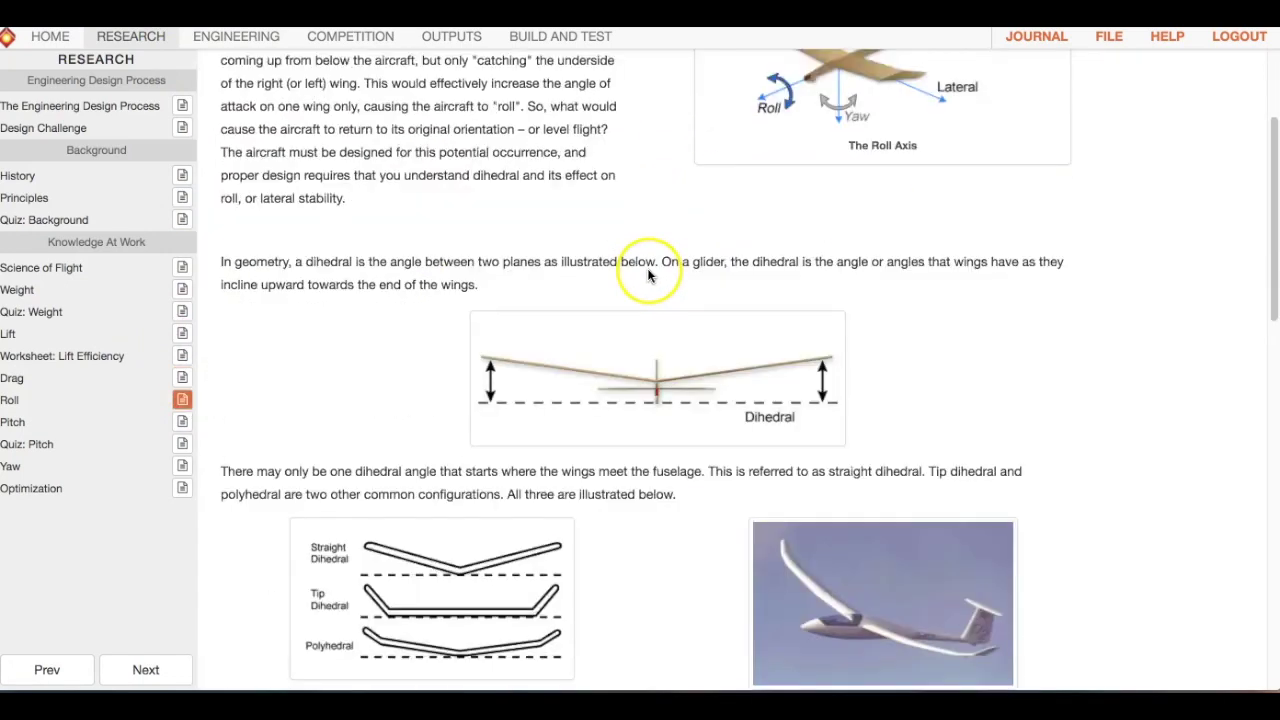
scroll(647, 268, "down", 10)
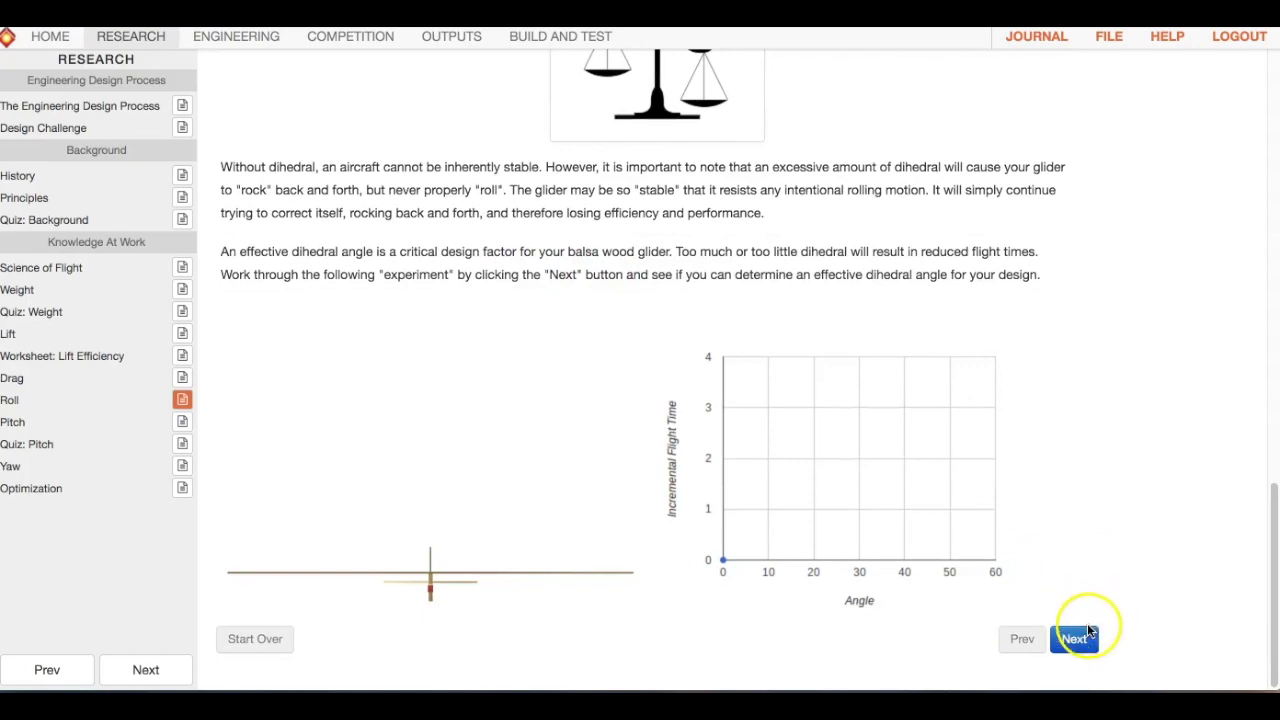
scroll(623, 309, "up", 10)
scroll(625, 302, "down", 10)
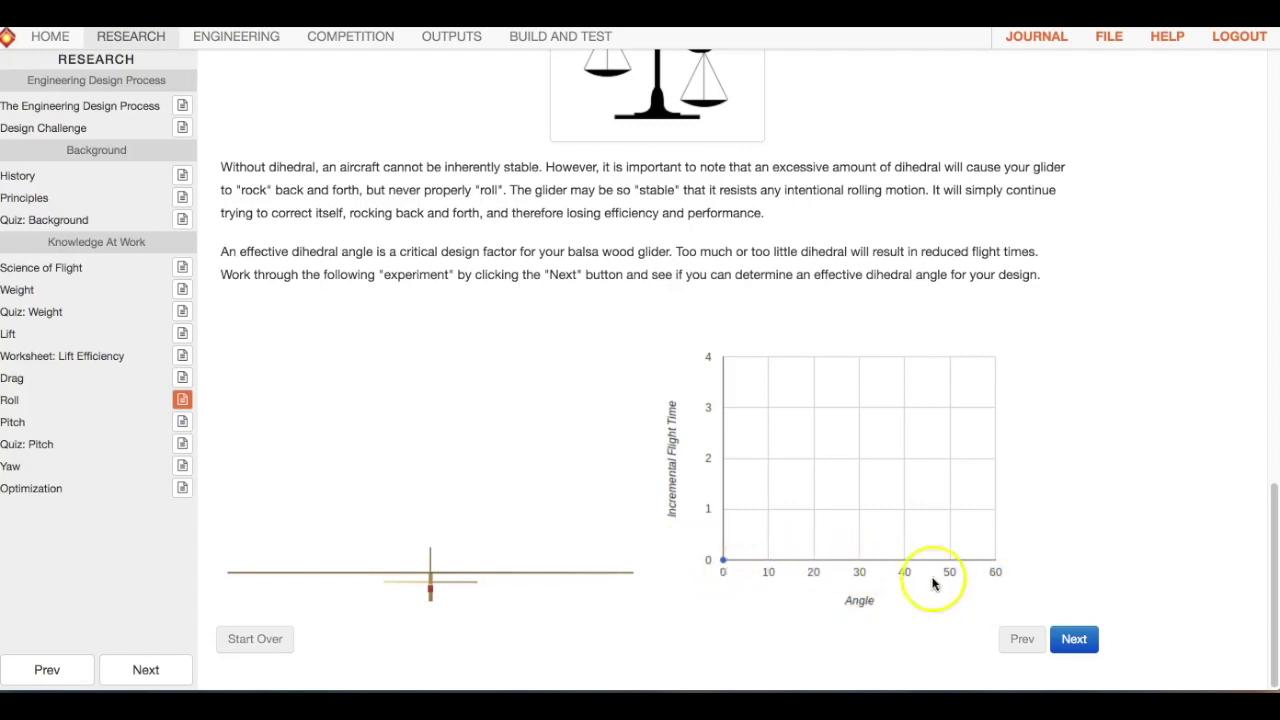
Step: Step through the dihedral experiment to its conclusion, examining how flight time varies with angles up to 60 degrees
left_click(1075, 648)
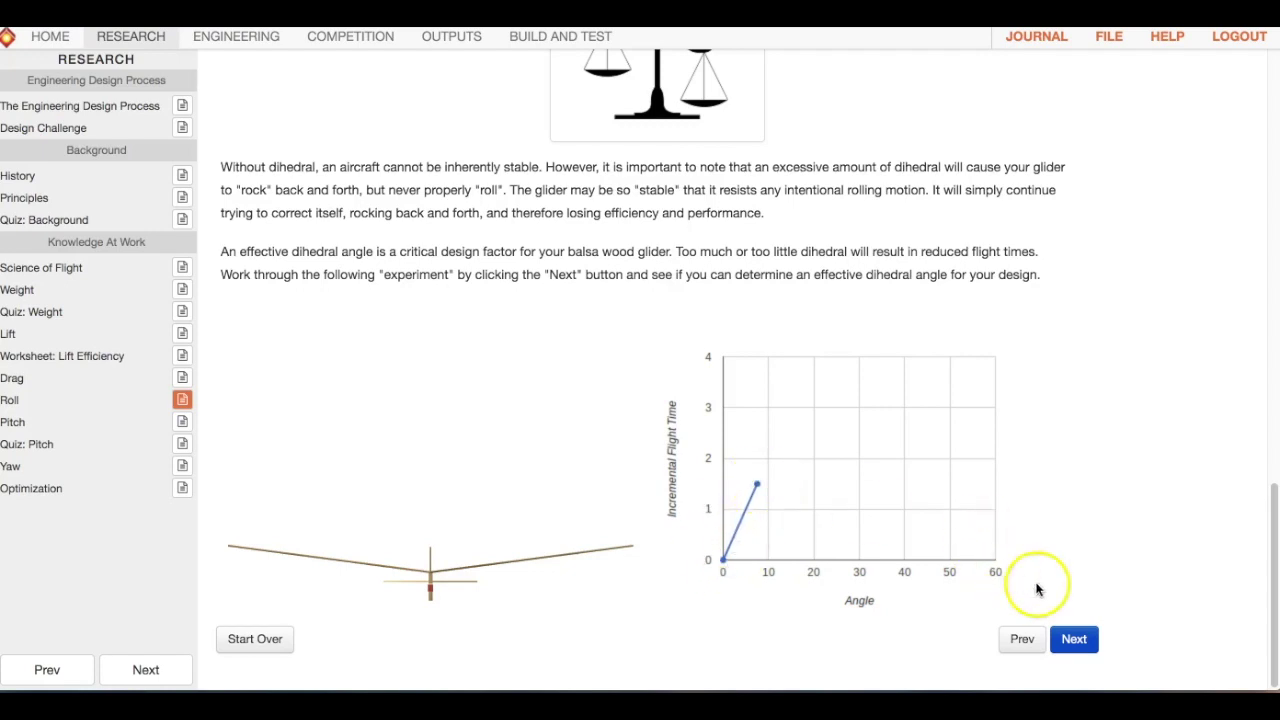
left_click(1074, 639)
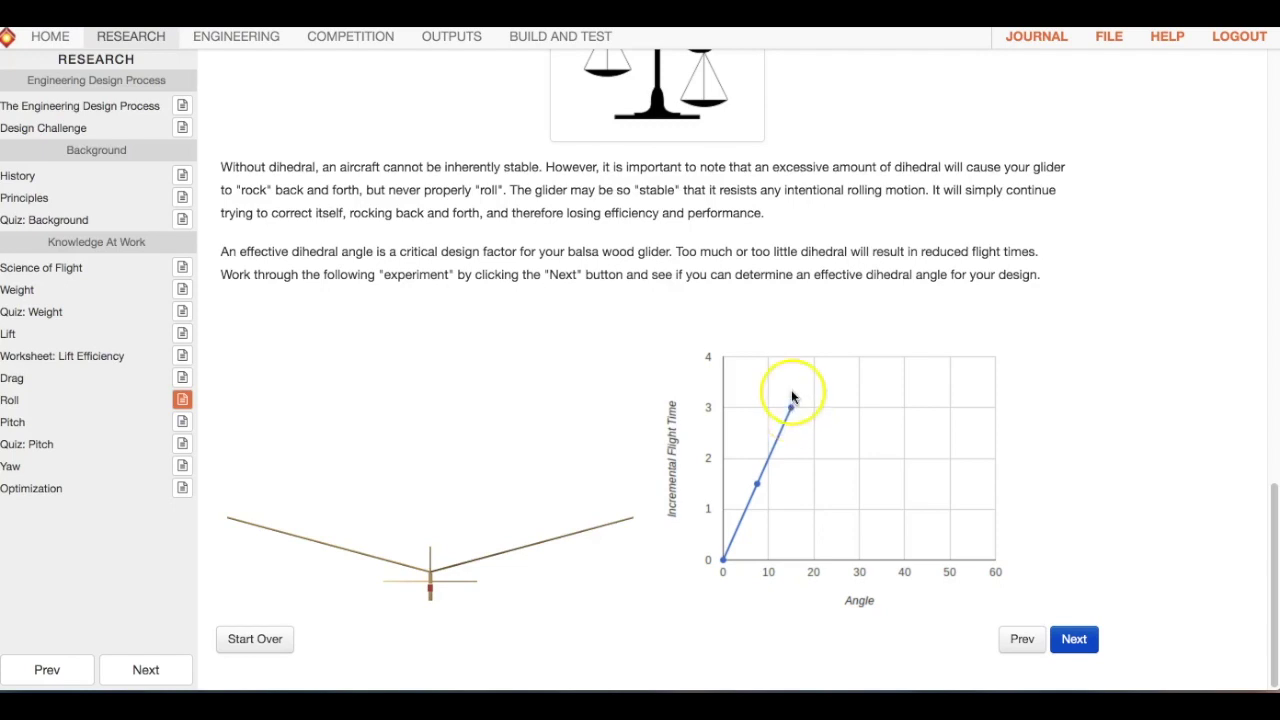
left_click(1077, 643)
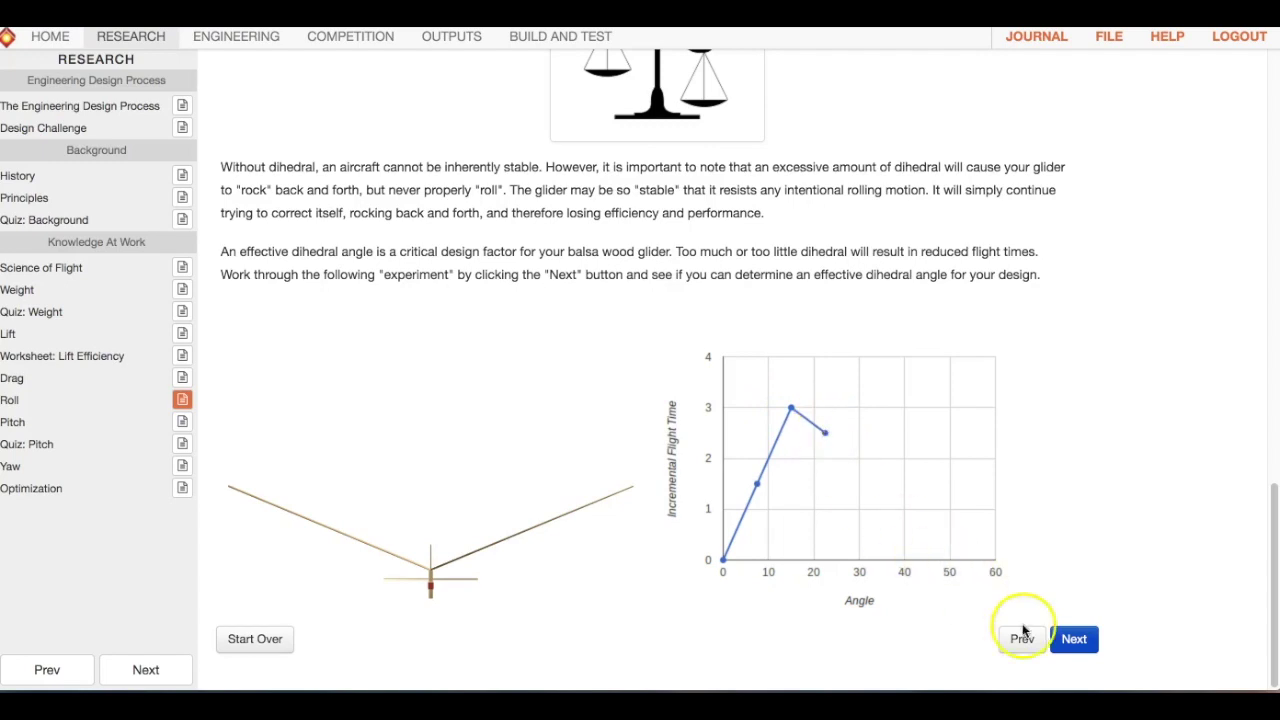
left_click(1073, 640)
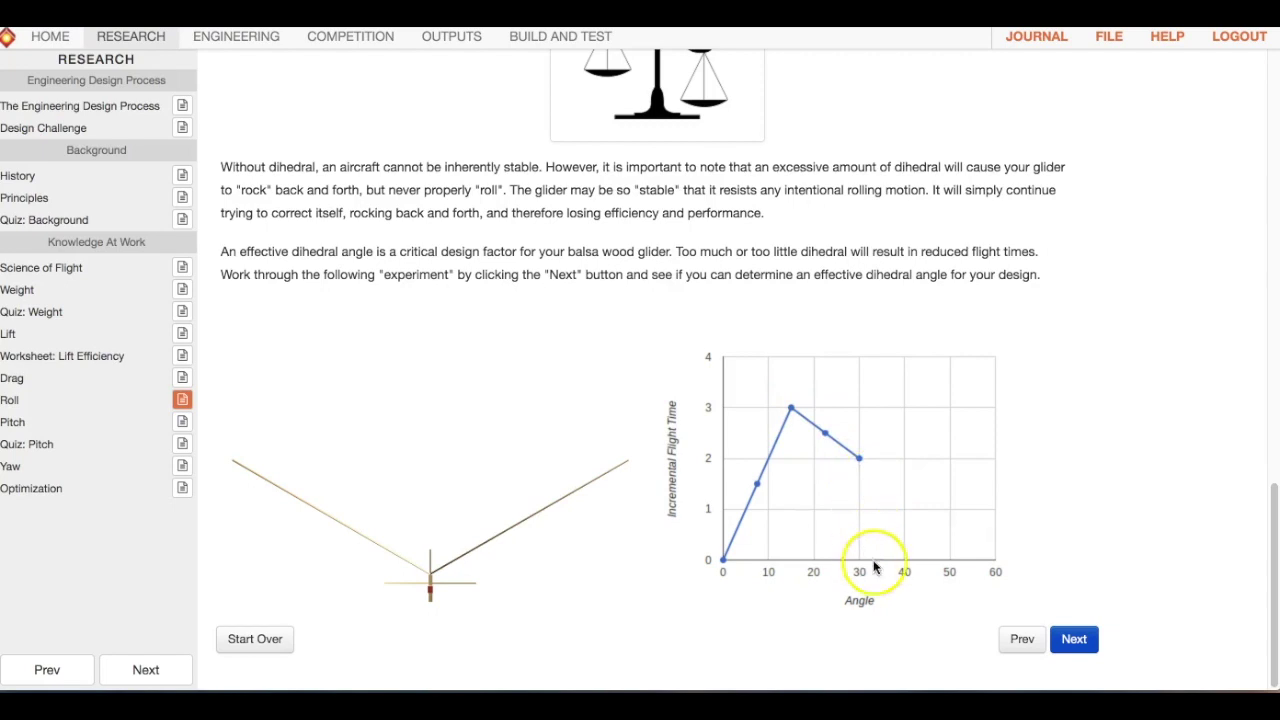
left_click(1075, 638)
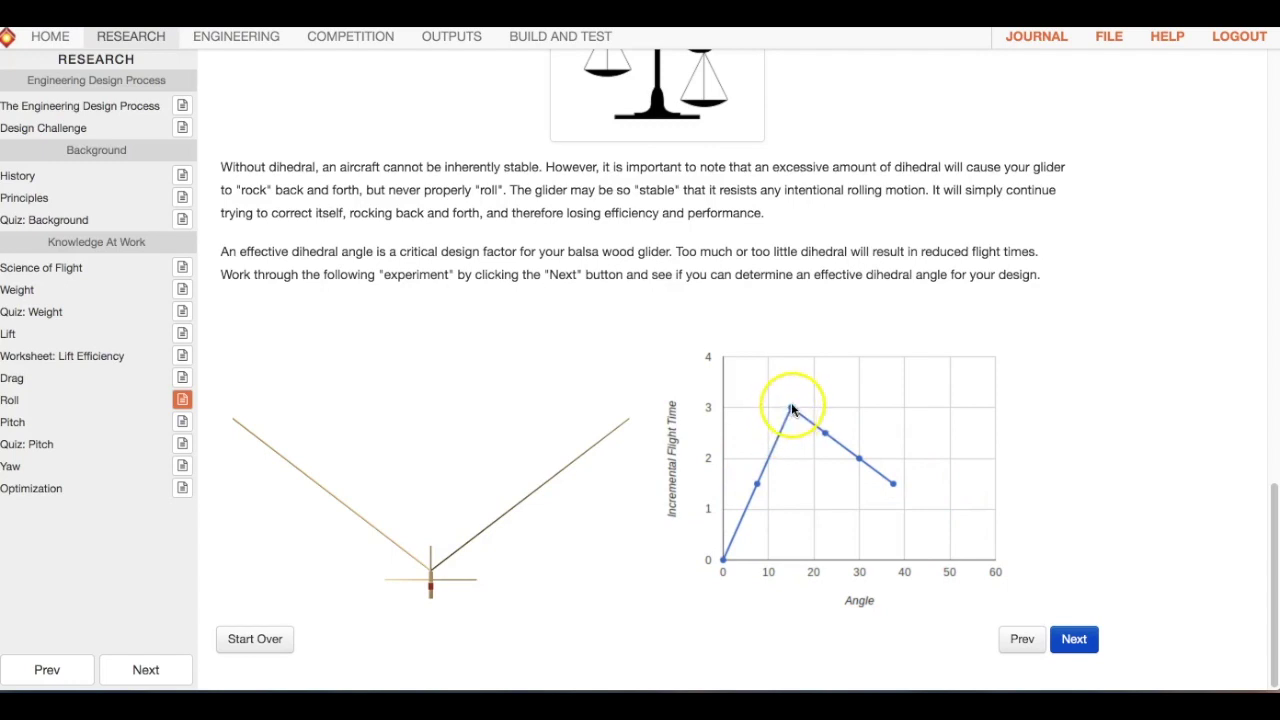
left_click(1076, 642)
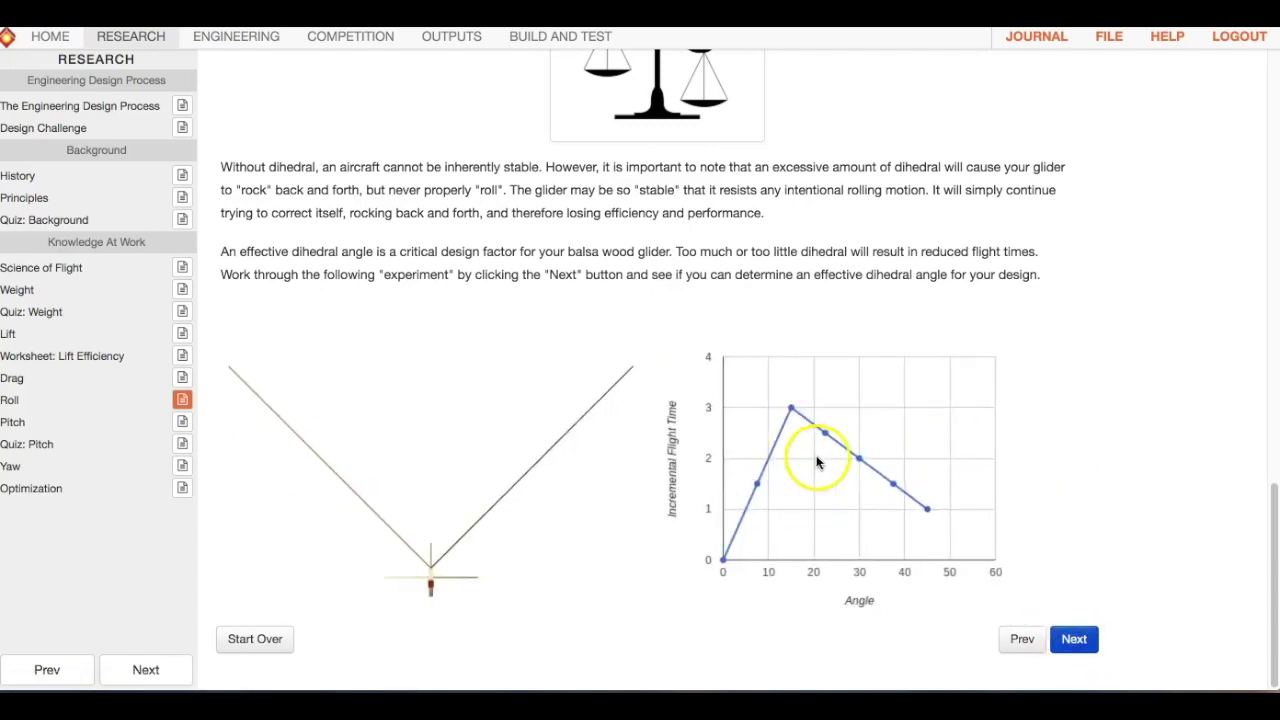
left_click(1076, 640)
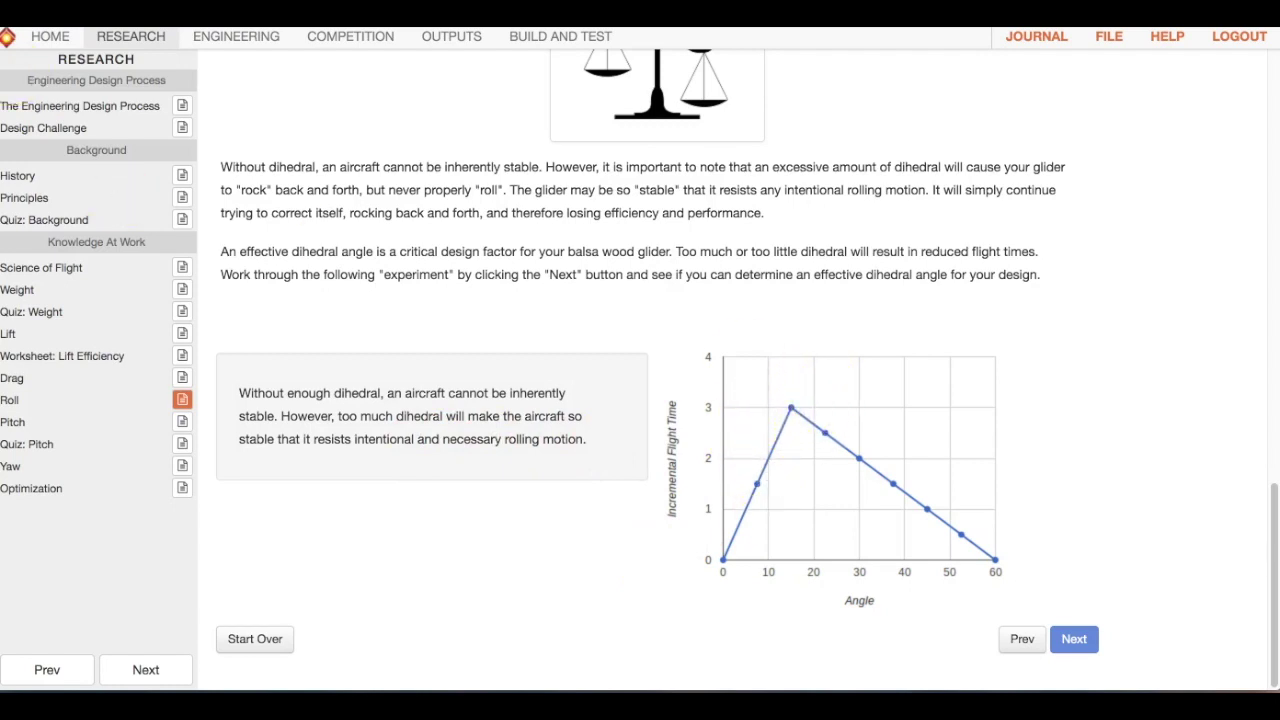
Step: Open the wing for editing in Engineering and review the available dihedral types, keeping Dihedral
left_click(228, 38)
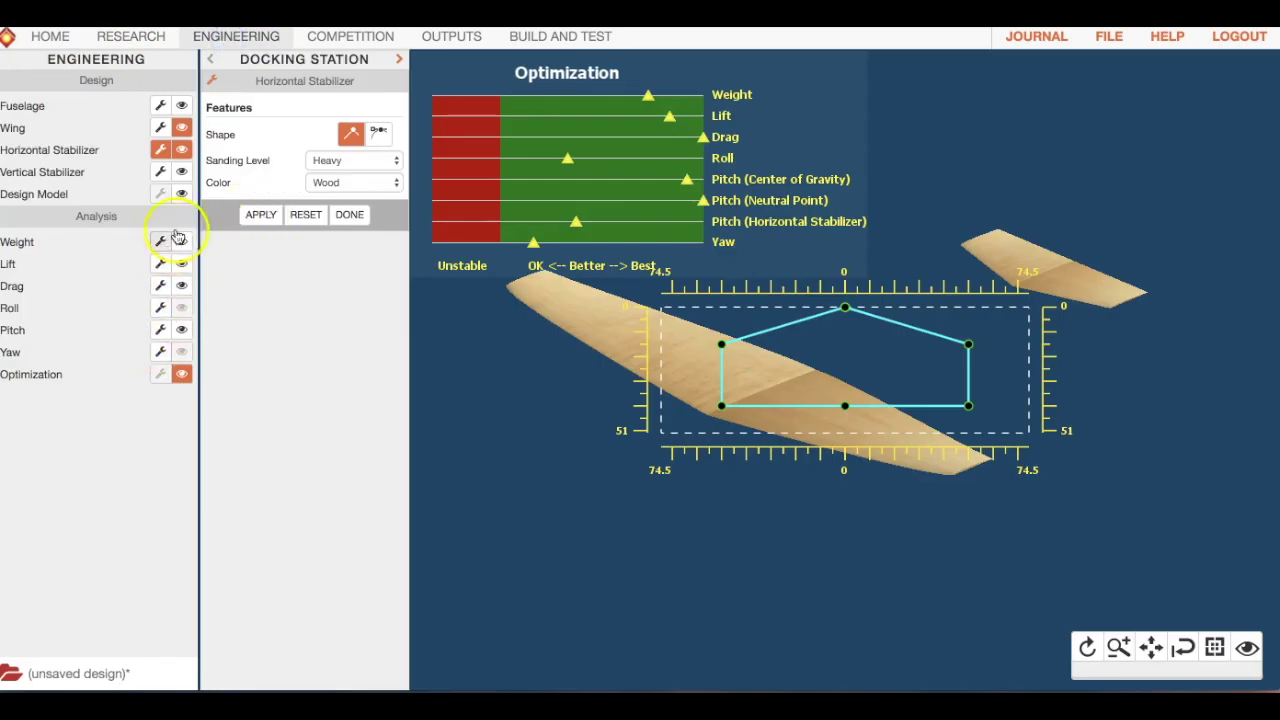
left_click(161, 128)
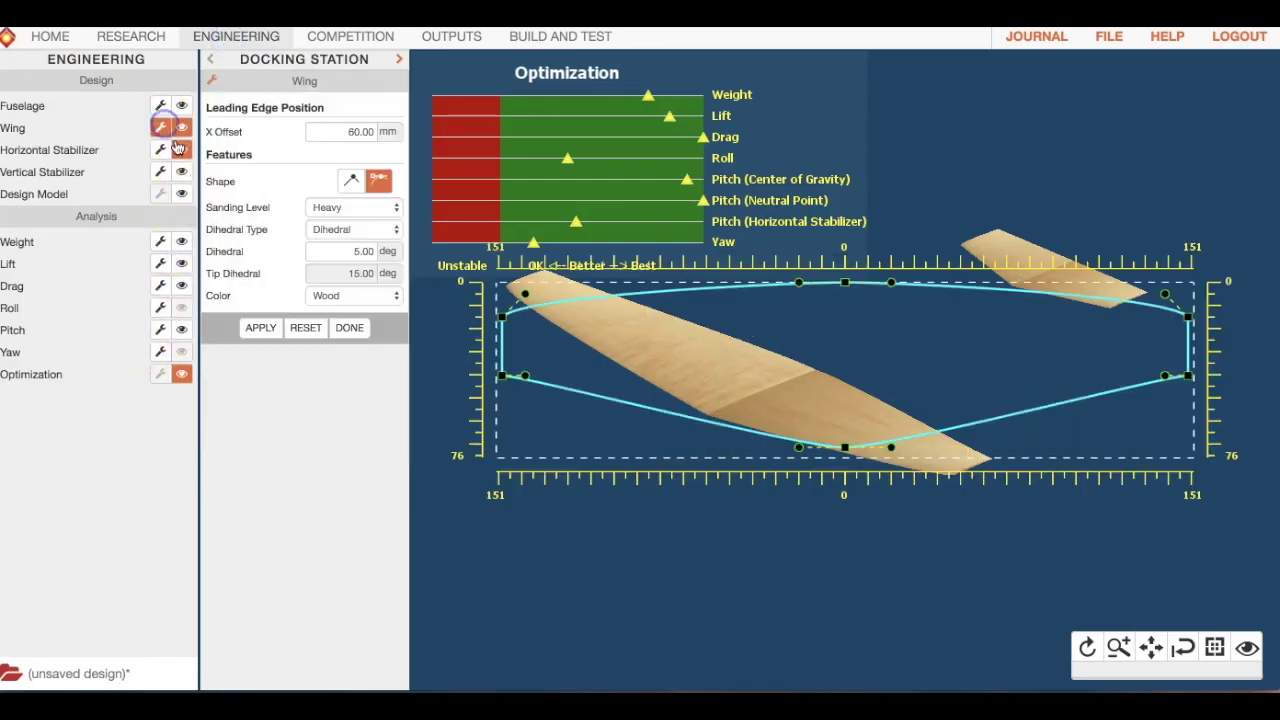
left_click(350, 229)
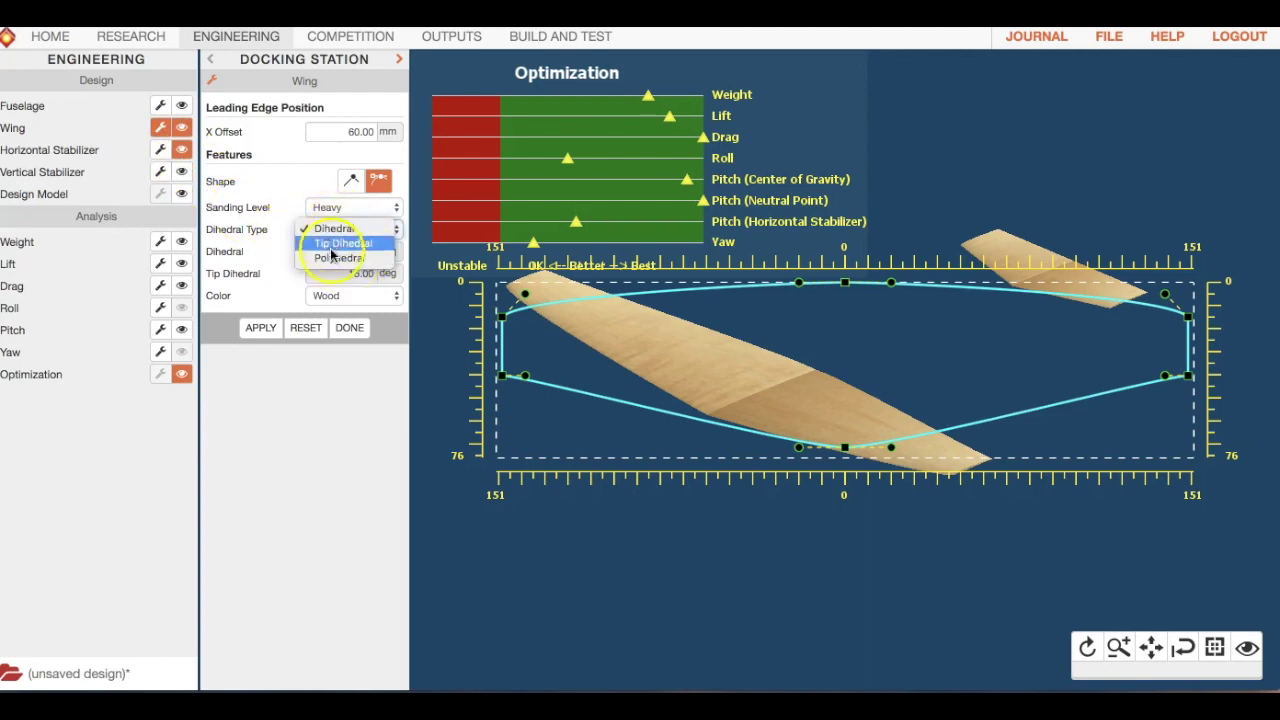
left_click(251, 234)
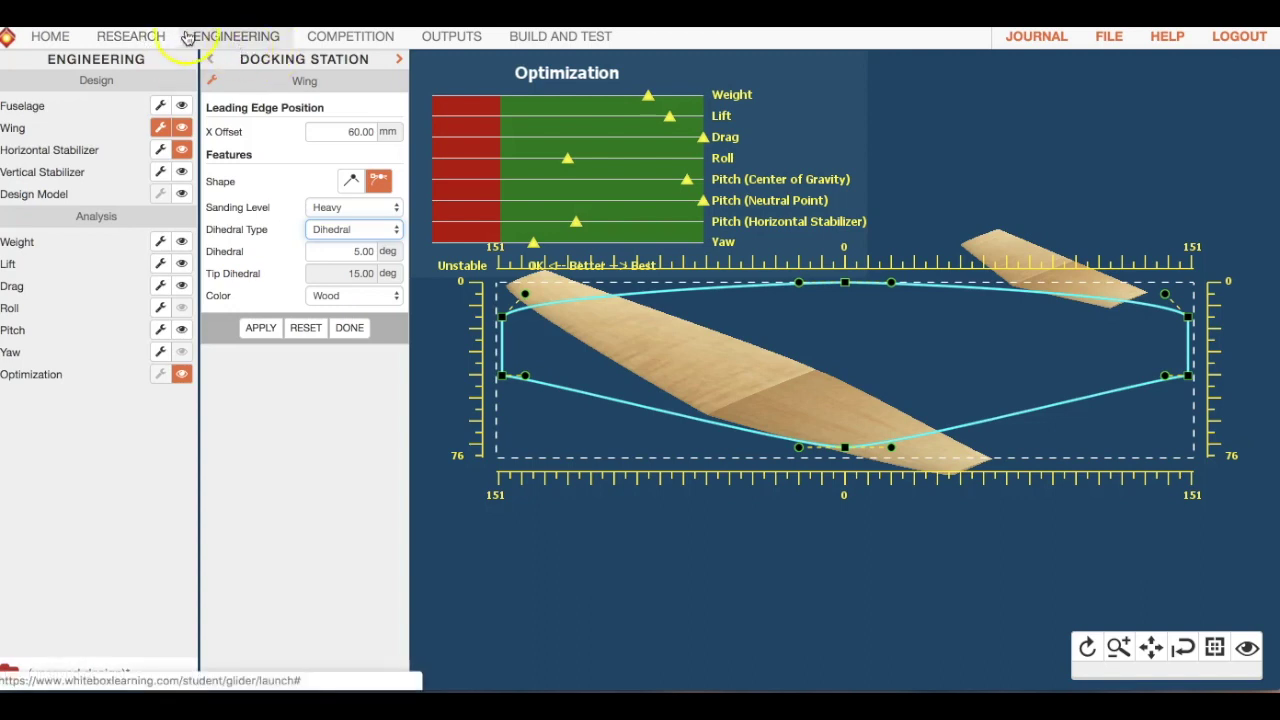
Step: Read the Yaw research page on sizing the vertical stabilizer, and return to the Engineering design
left_click(155, 37)
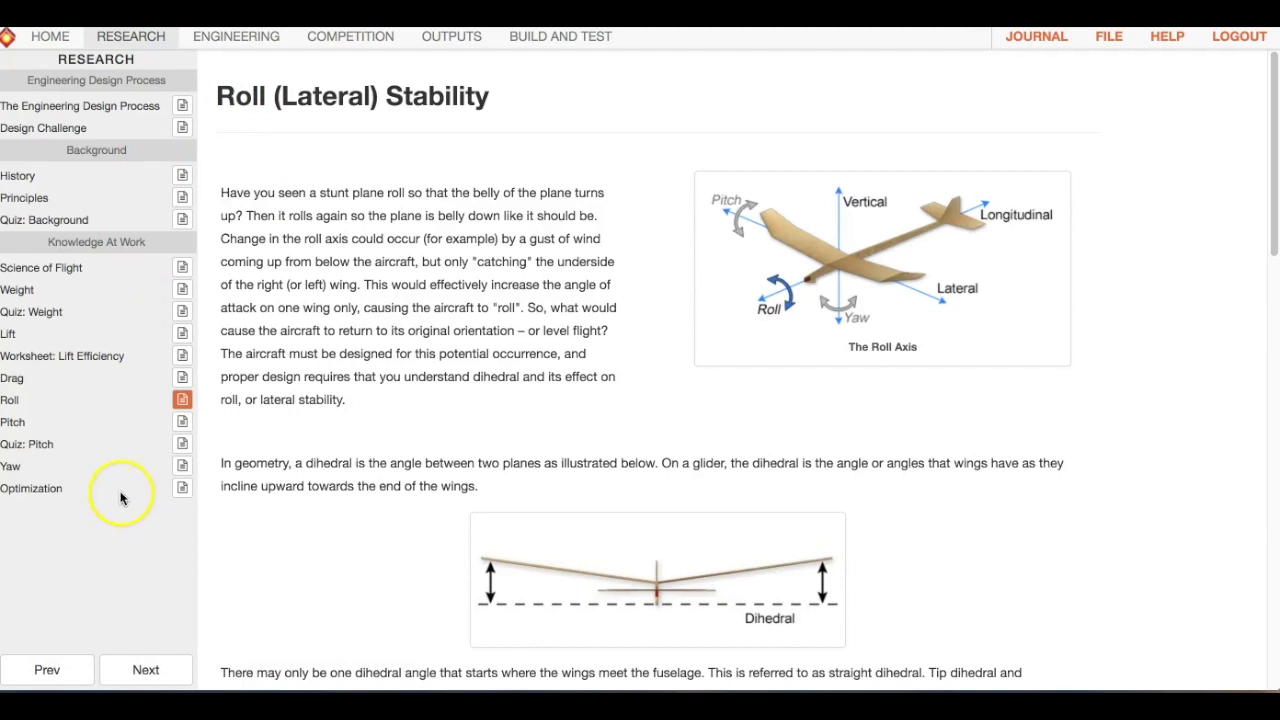
left_click(182, 466)
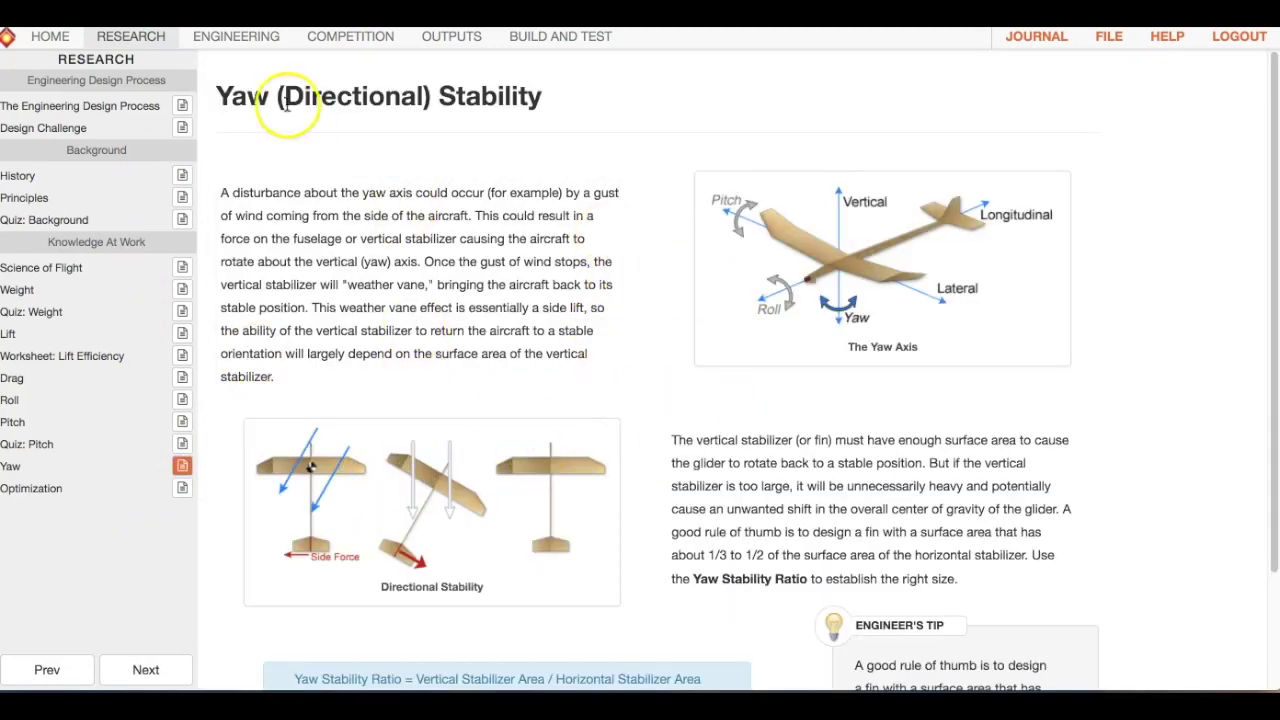
left_click(214, 42)
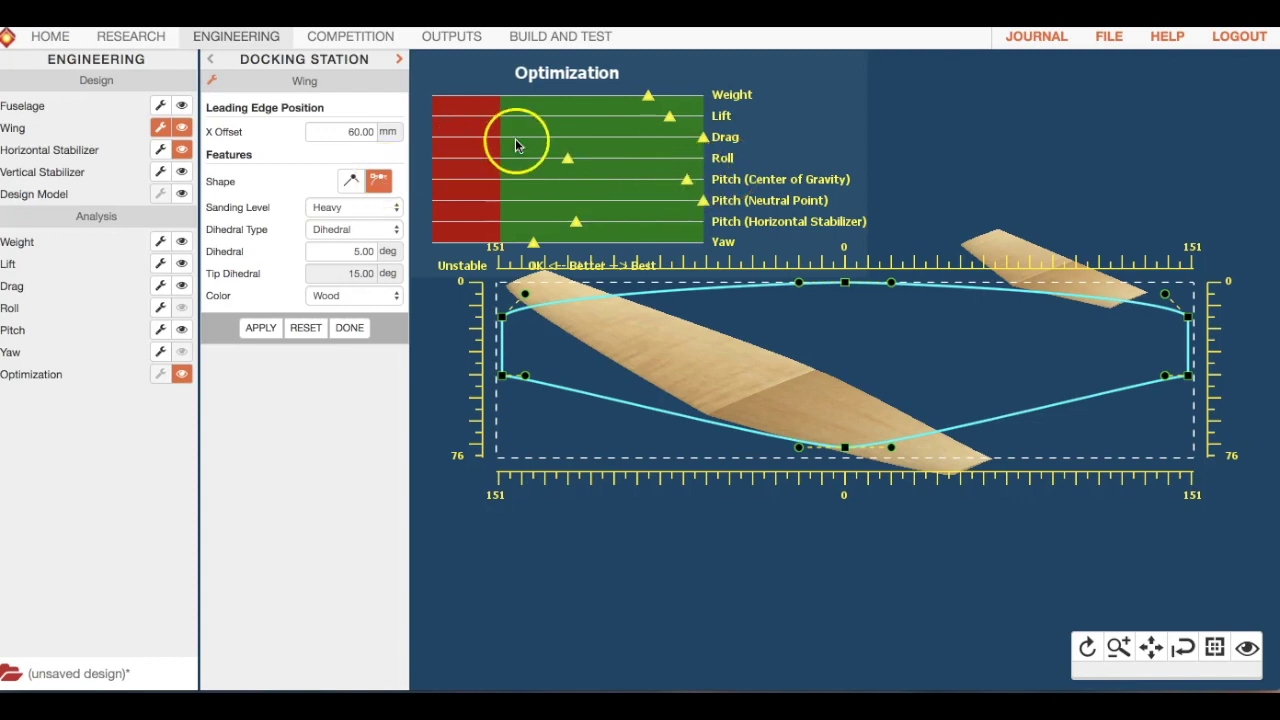
Step: Open the Design Specifications report and compare the designed glider mass with its minimum and maximum limits
left_click(445, 52)
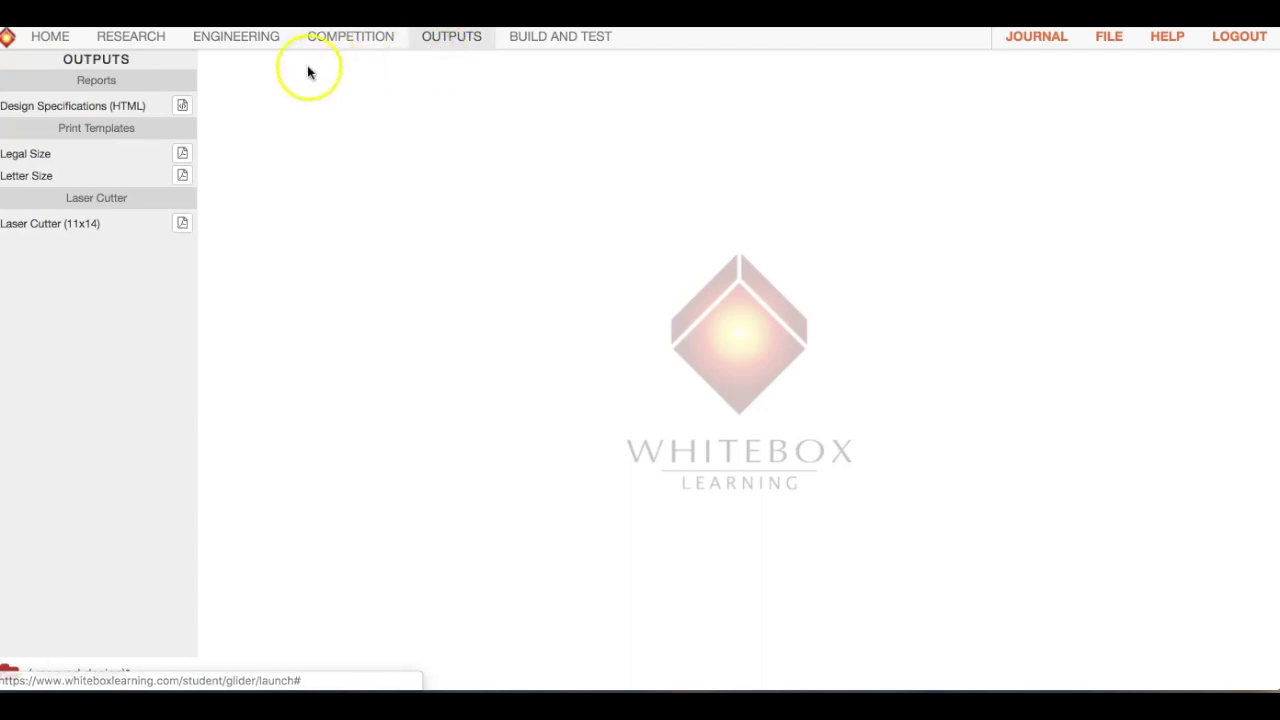
left_click(182, 105)
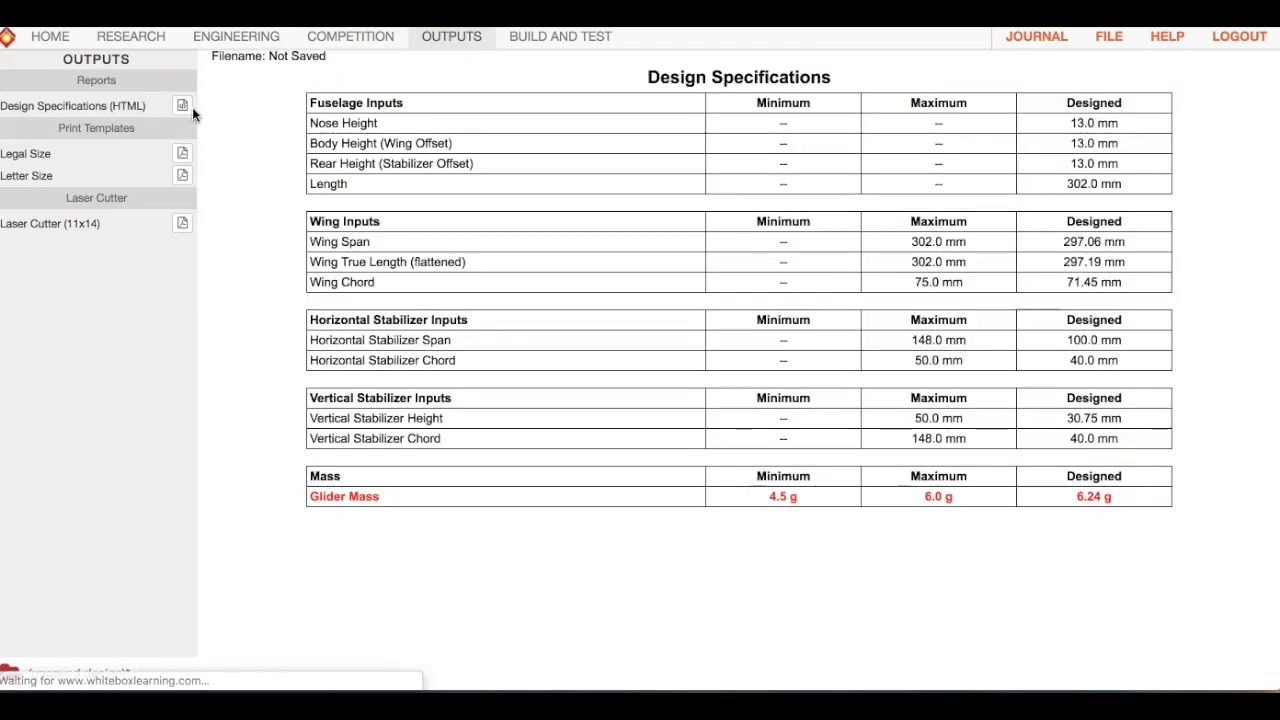
left_click_drag(1149, 509, 971, 503)
left_click_drag(807, 497, 800, 497)
left_click(1137, 518)
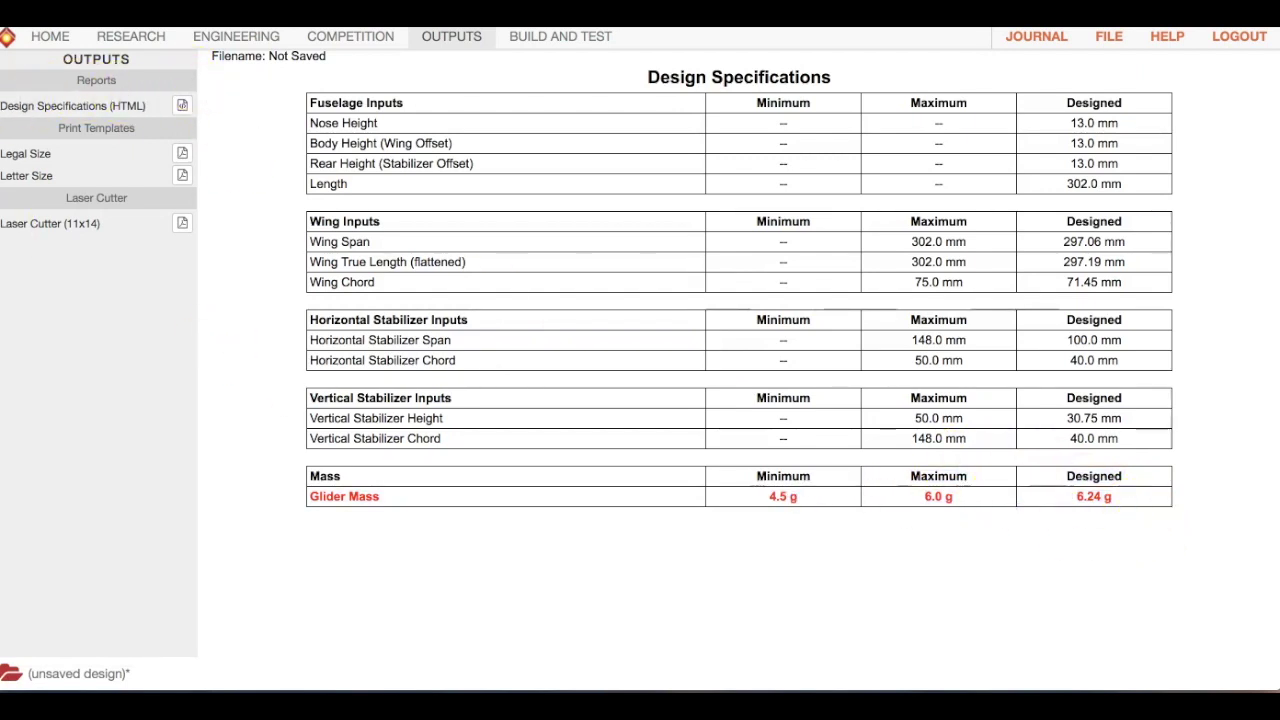
left_click(315, 36)
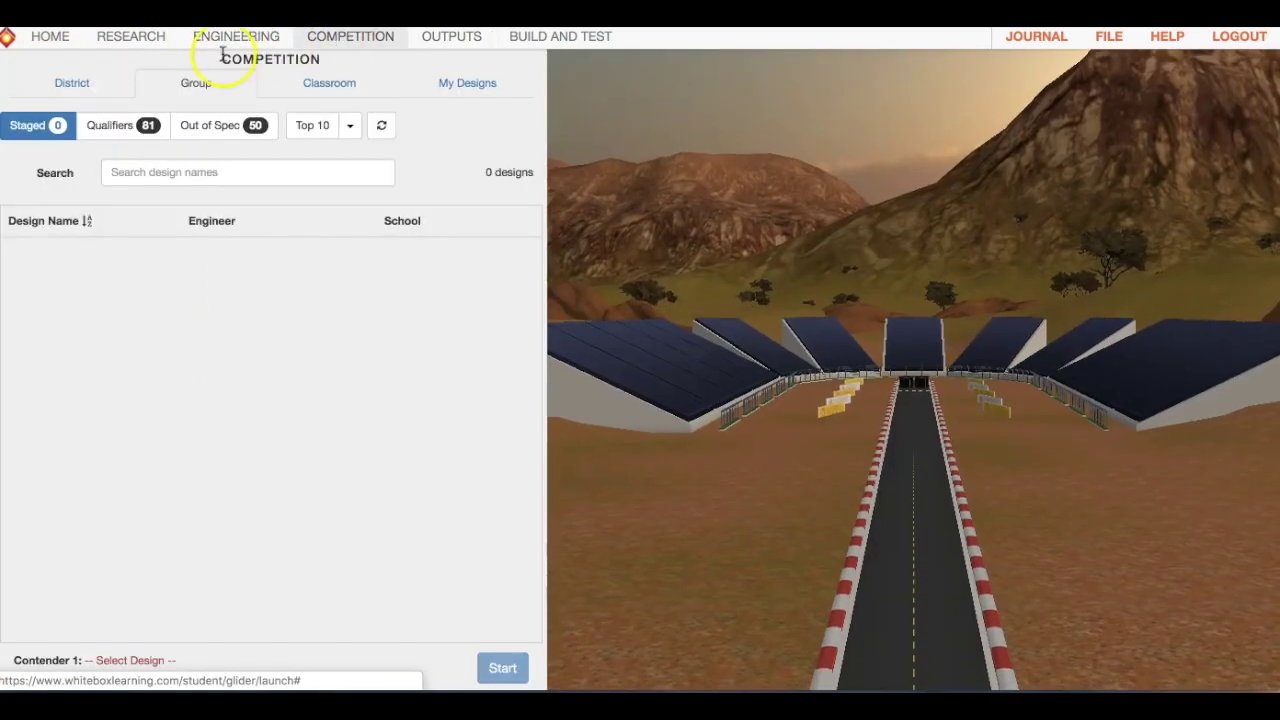
left_click(211, 39)
left_click(163, 40)
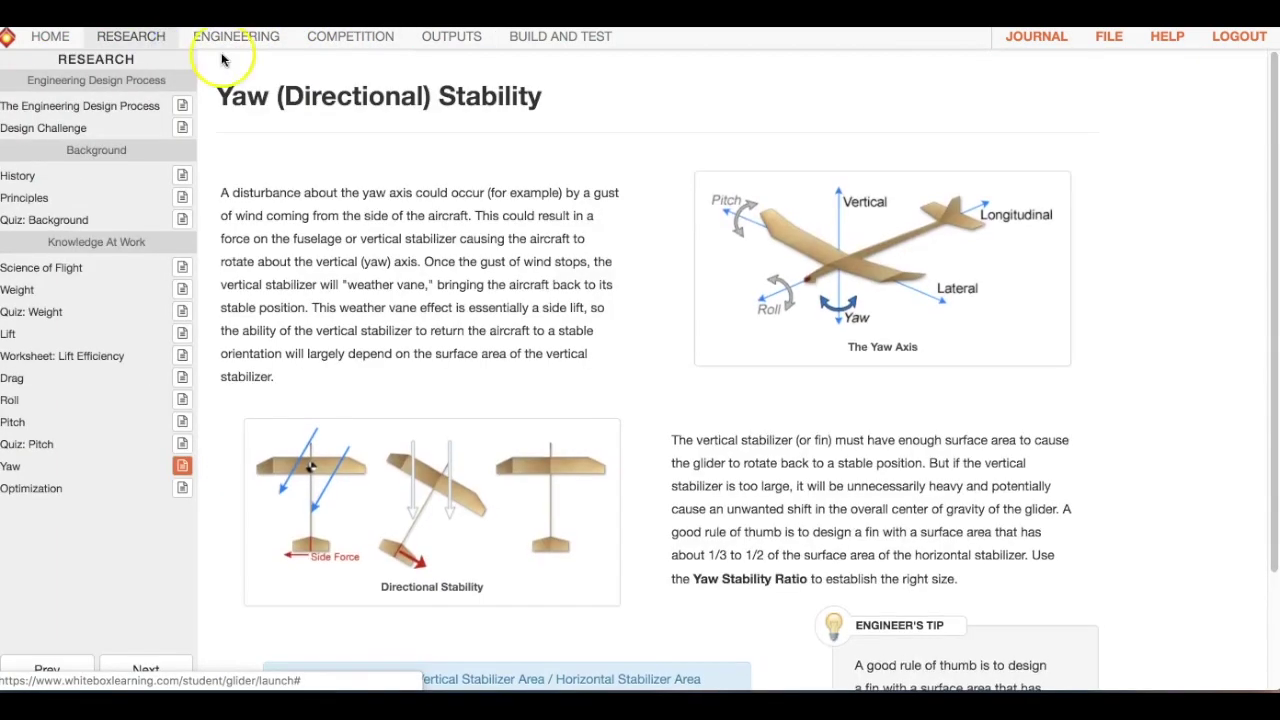
Step: Return to the Engineering design, show the fuselage, and apply Taper Boom to it
left_click(220, 40)
left_click(517, 248)
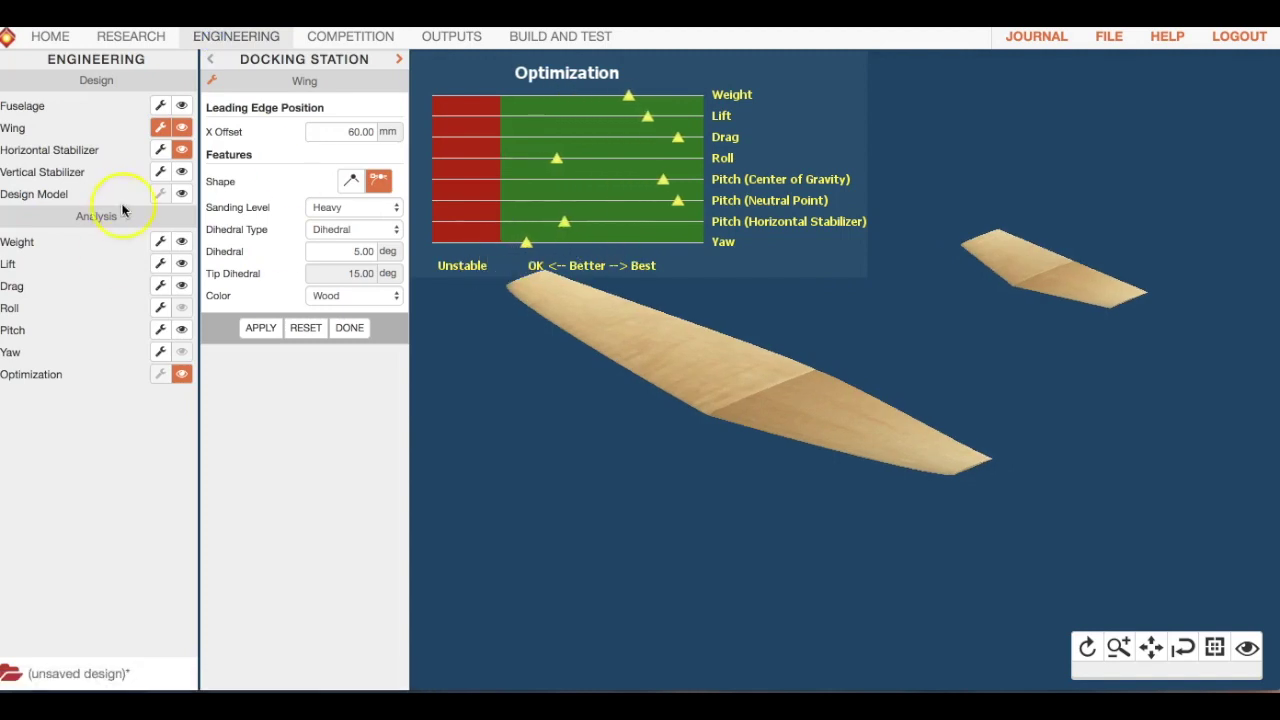
left_click(163, 105)
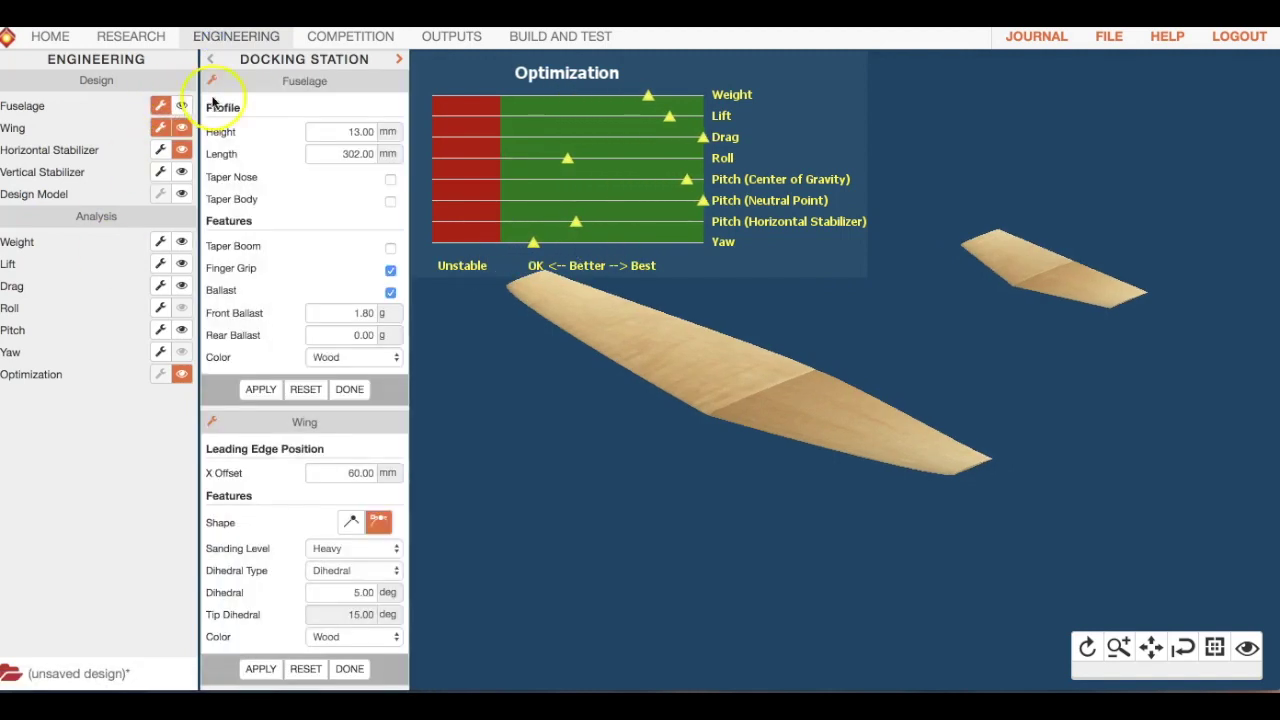
left_click(390, 249)
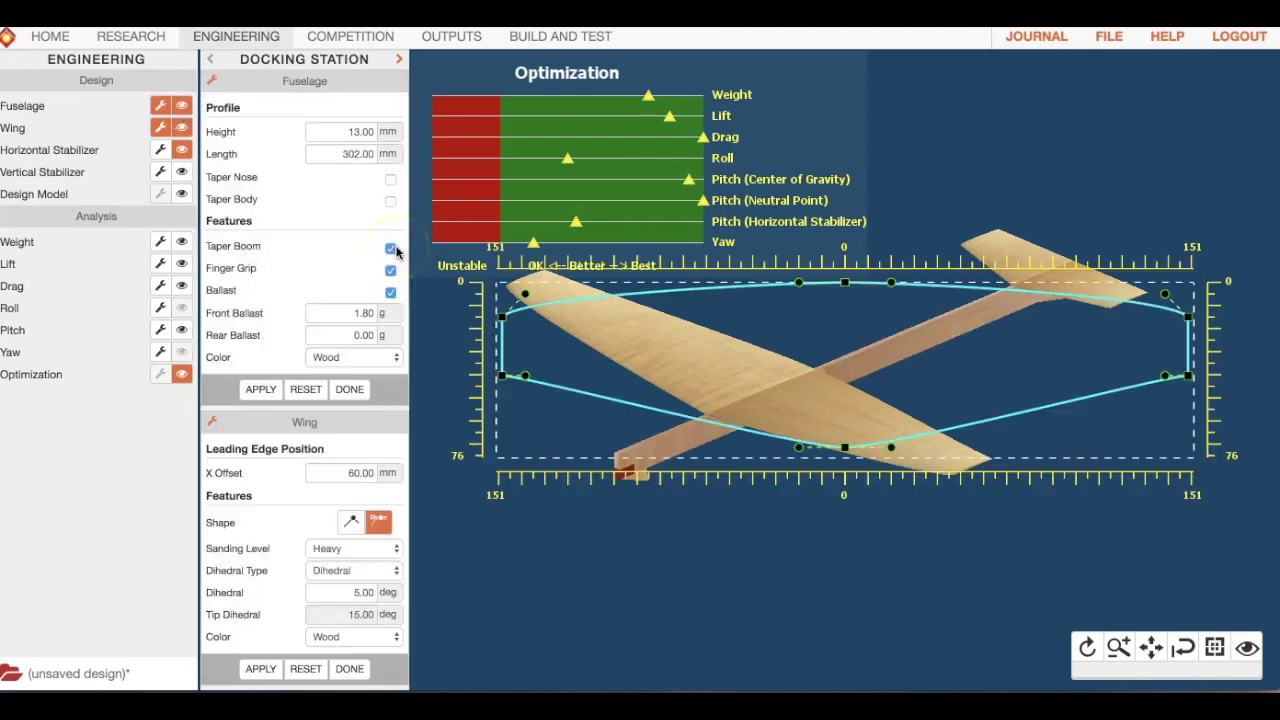
left_click(391, 250)
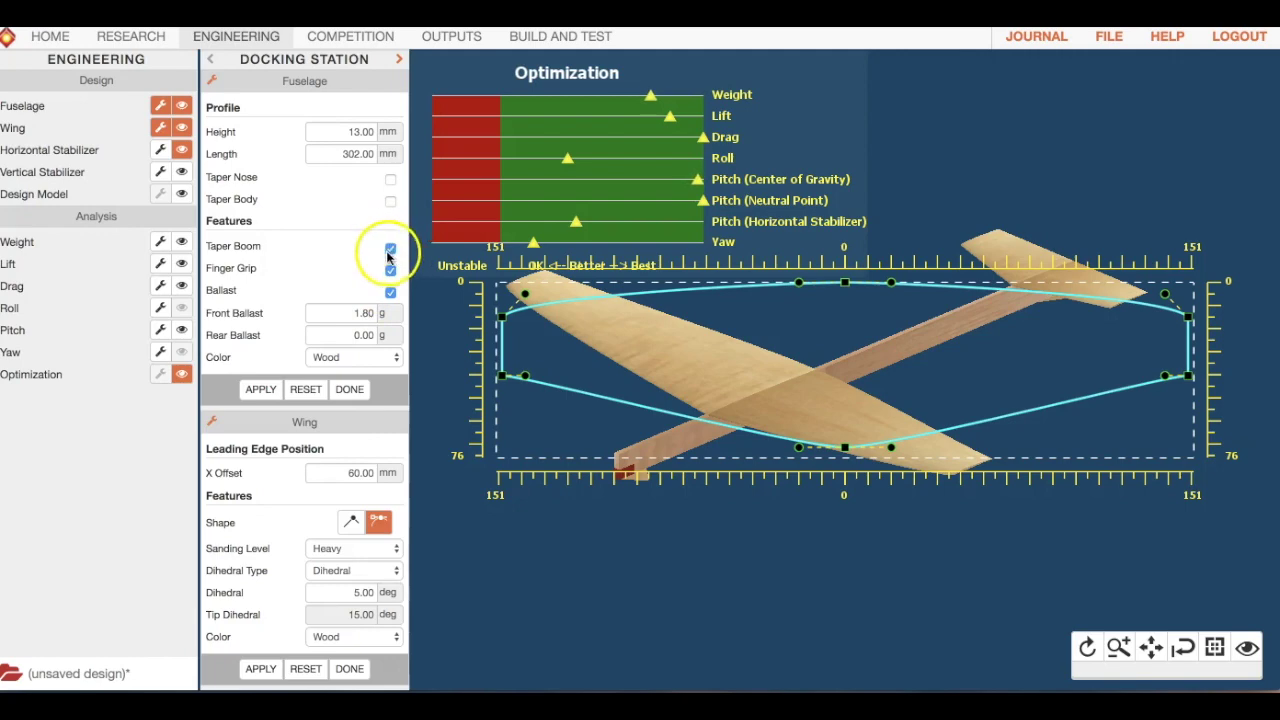
left_click(390, 252)
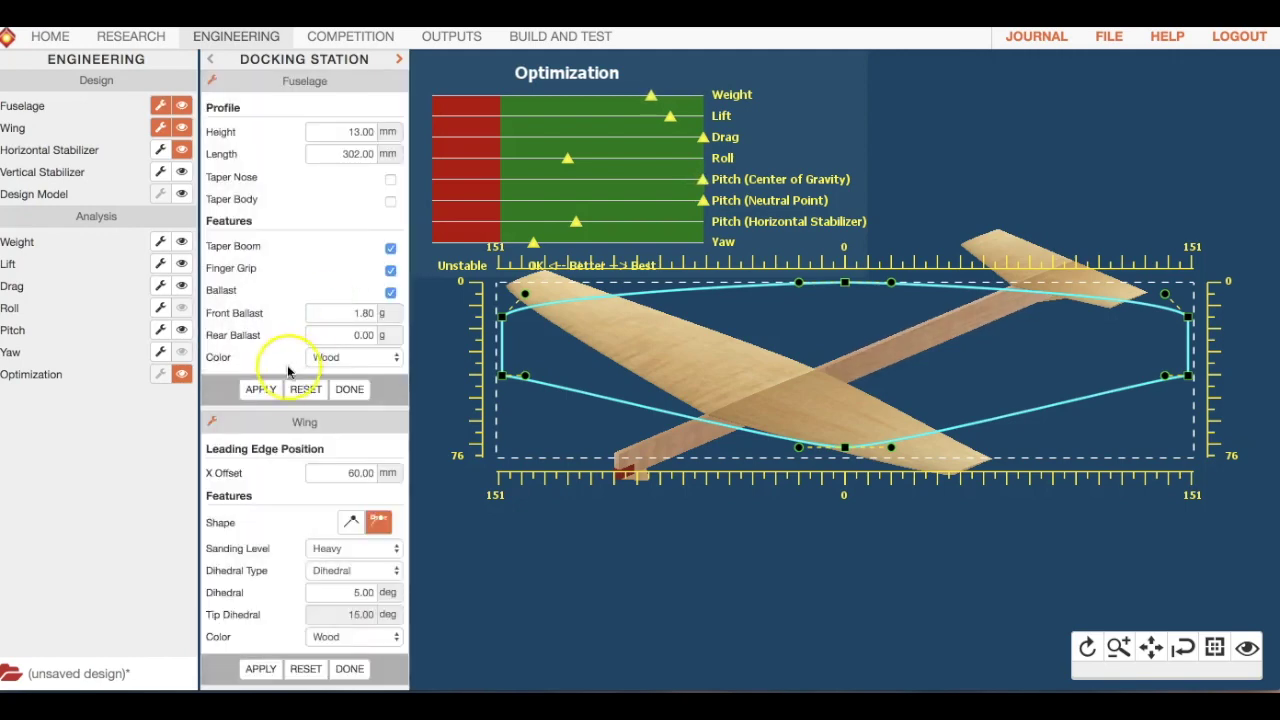
left_click(265, 389)
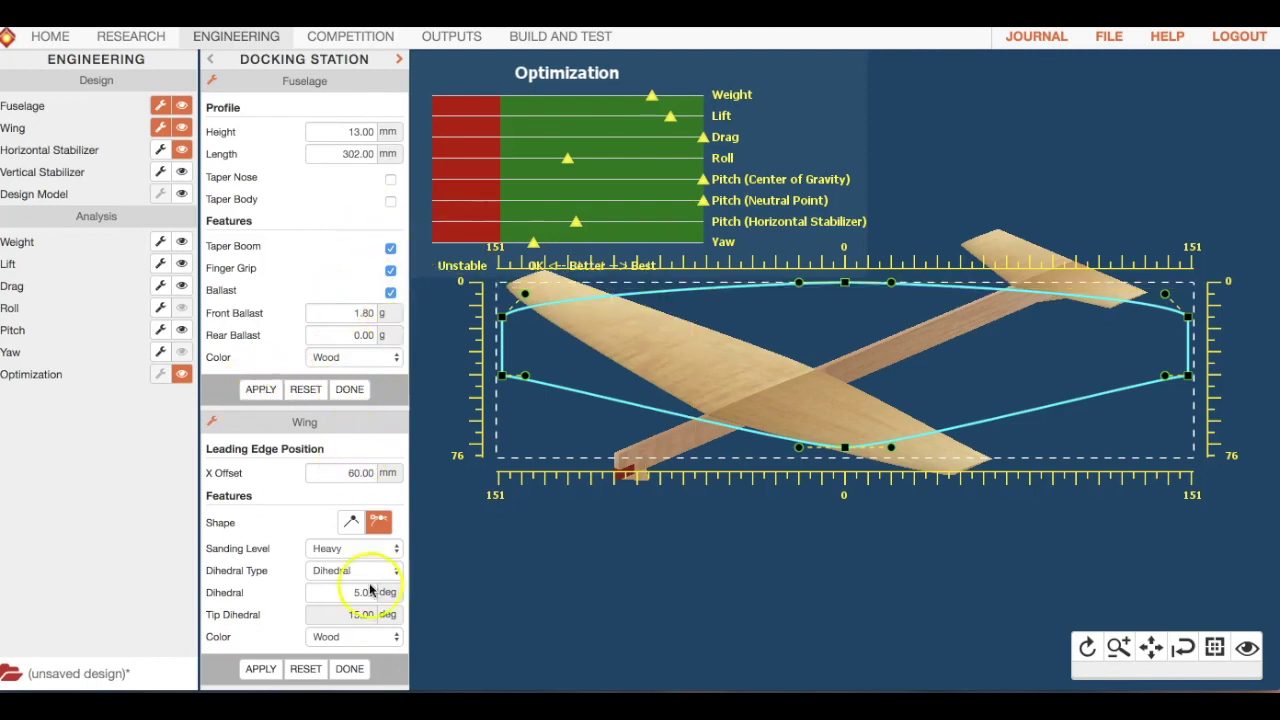
Step: Finish editing the wing, and turn on Taper Nose and Taper Body for the fuselage
left_click(349, 668)
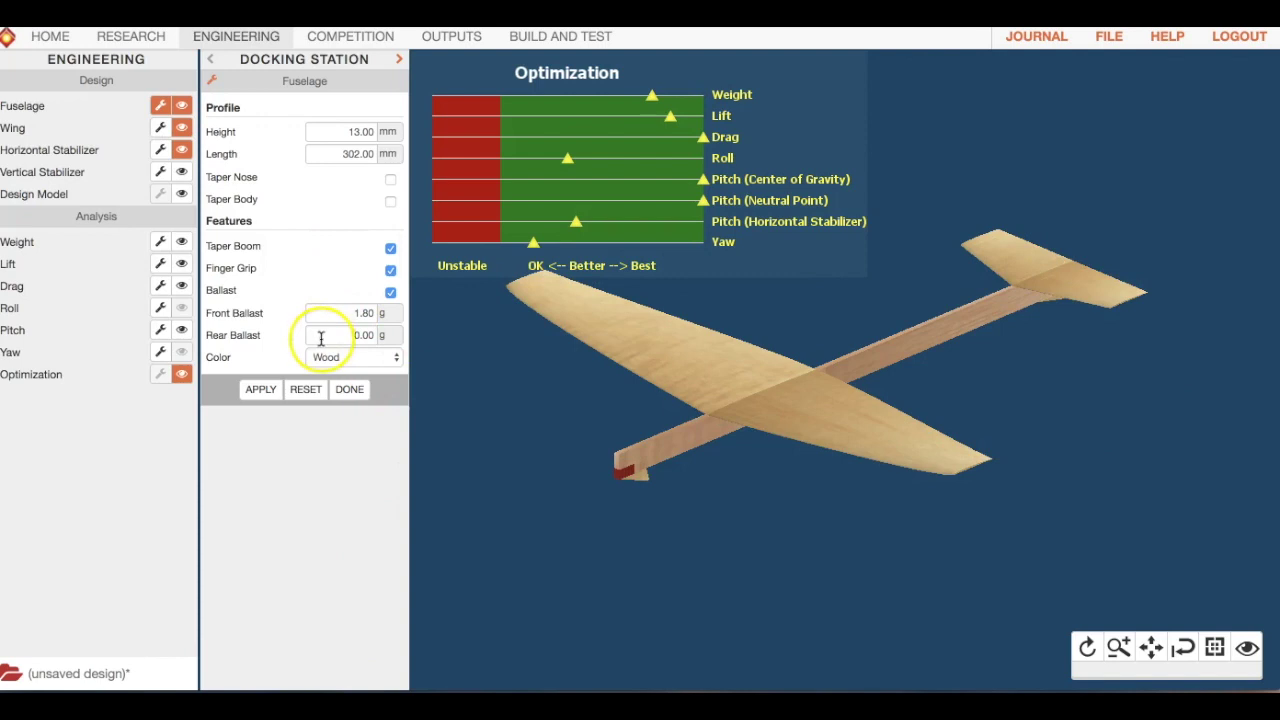
left_click(390, 180)
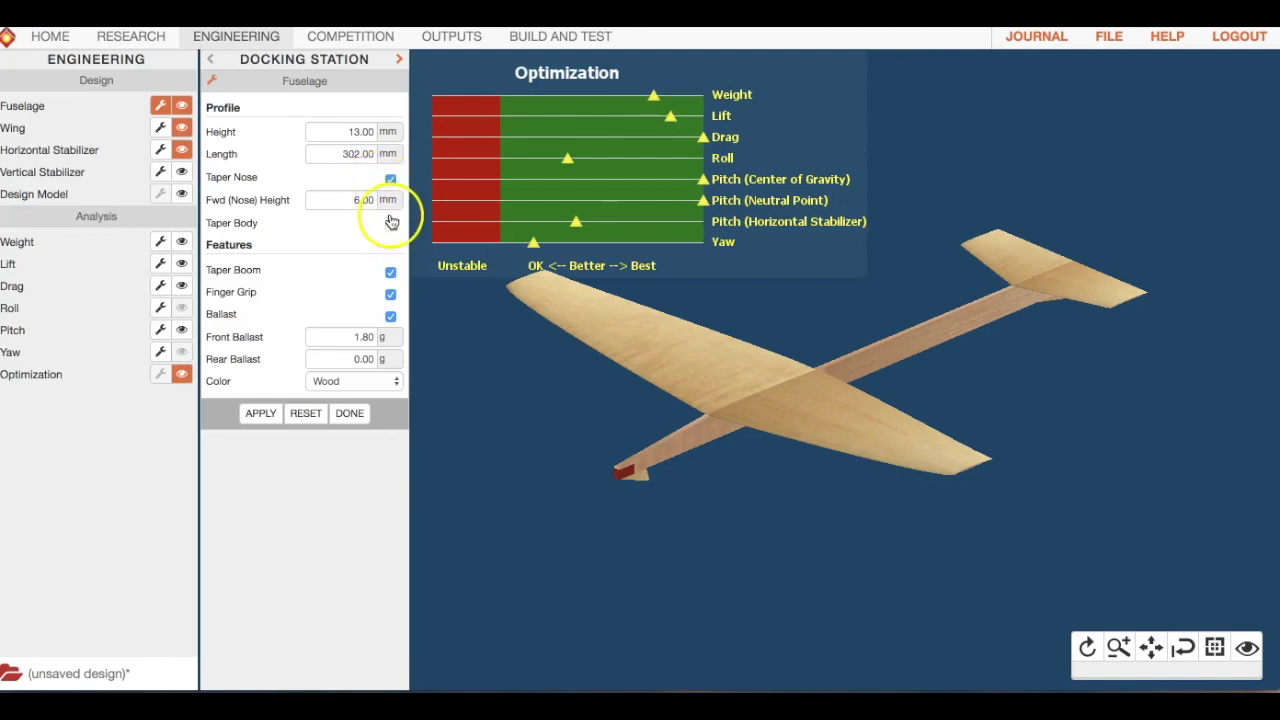
left_click(390, 223)
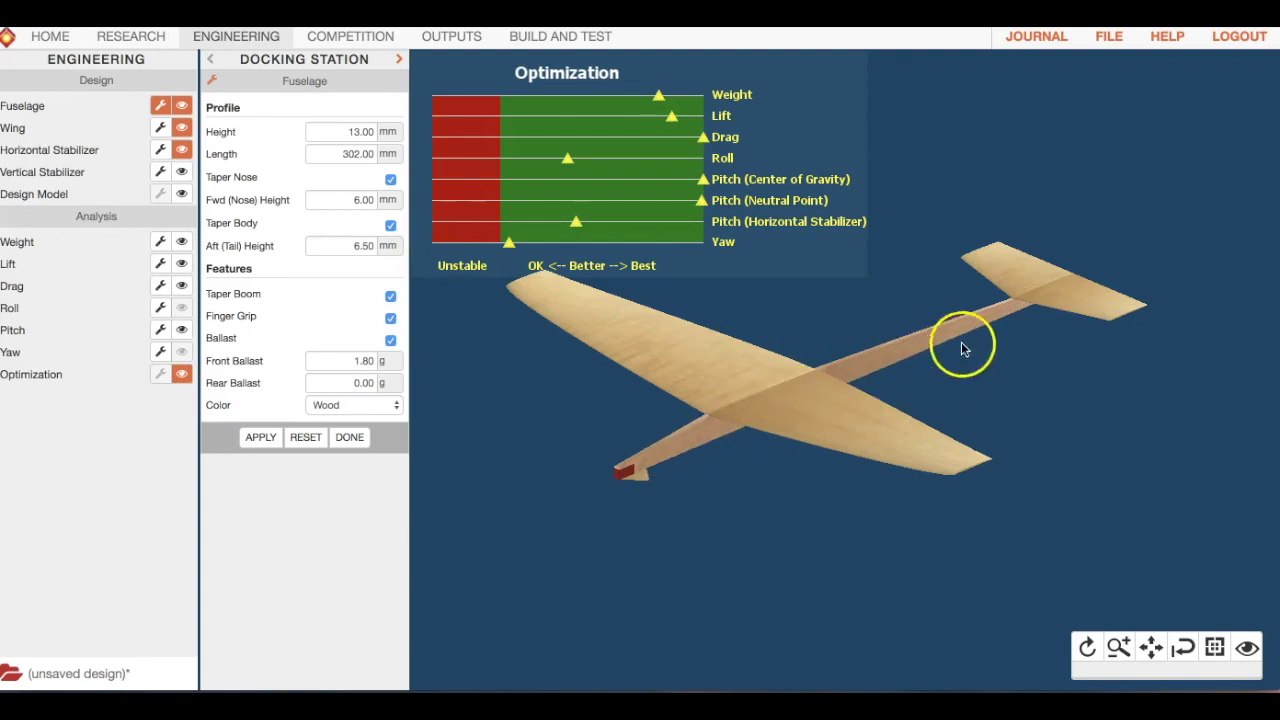
left_click(138, 48)
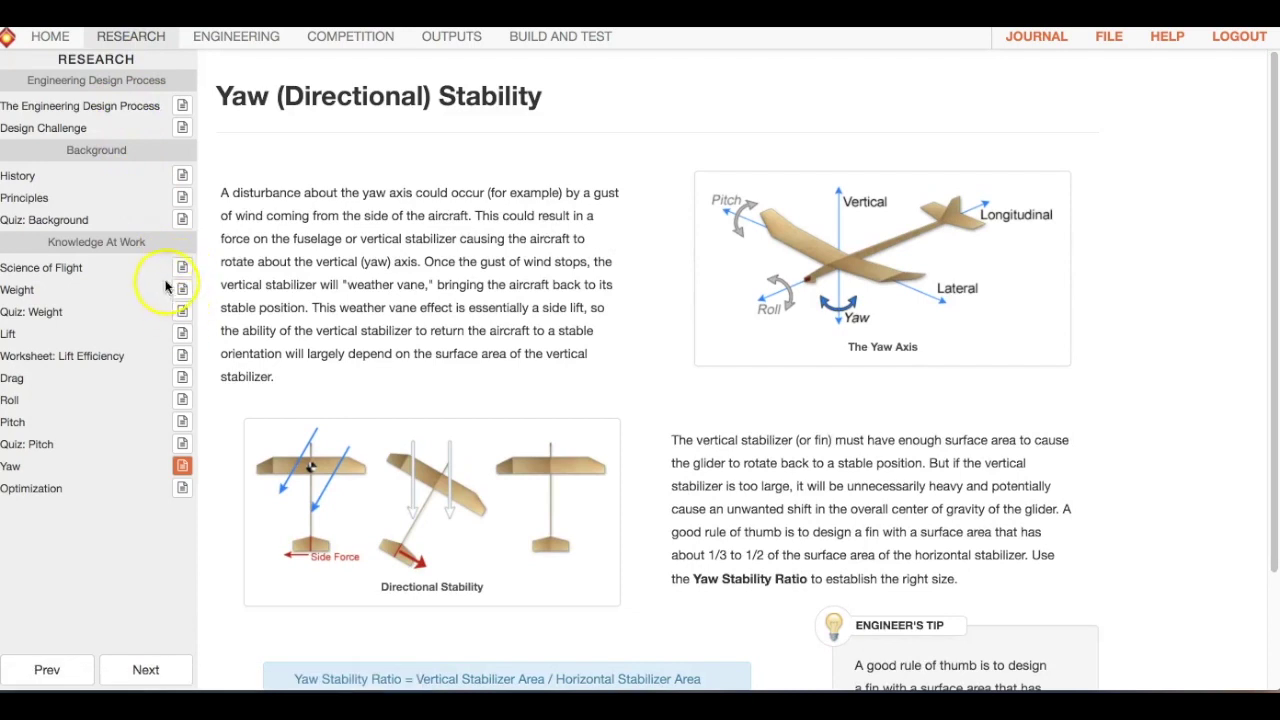
left_click(205, 40)
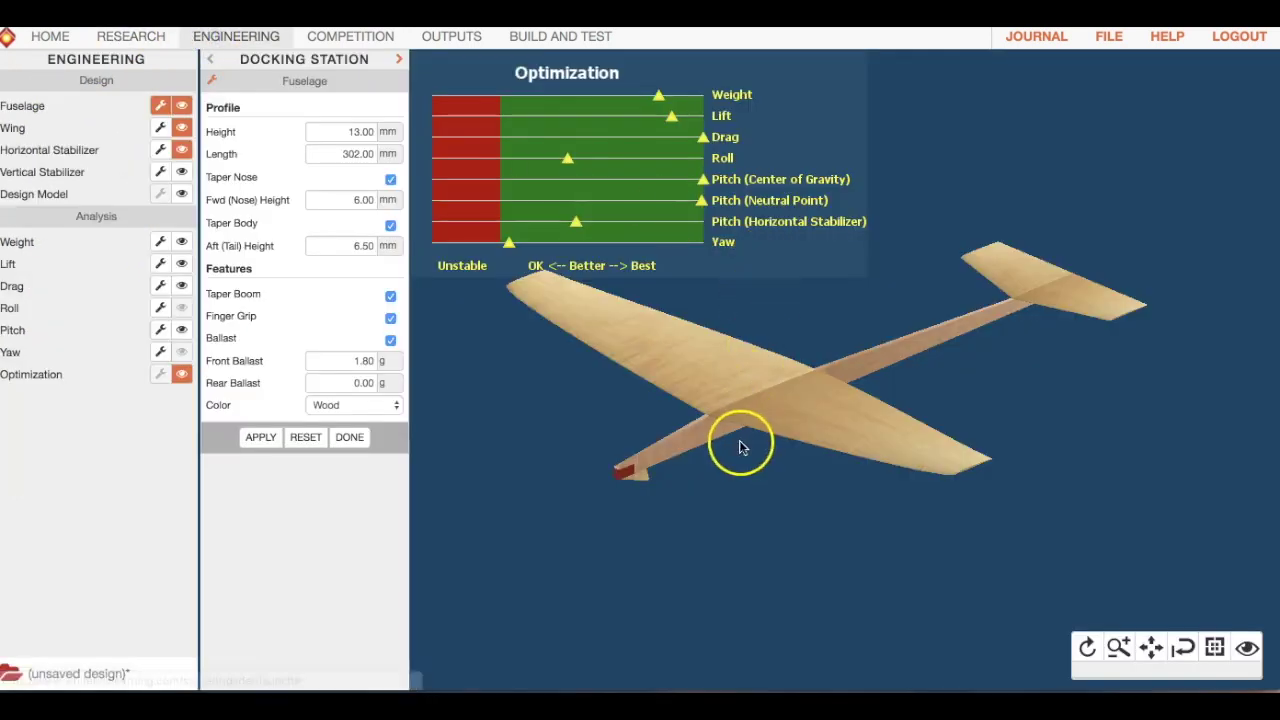